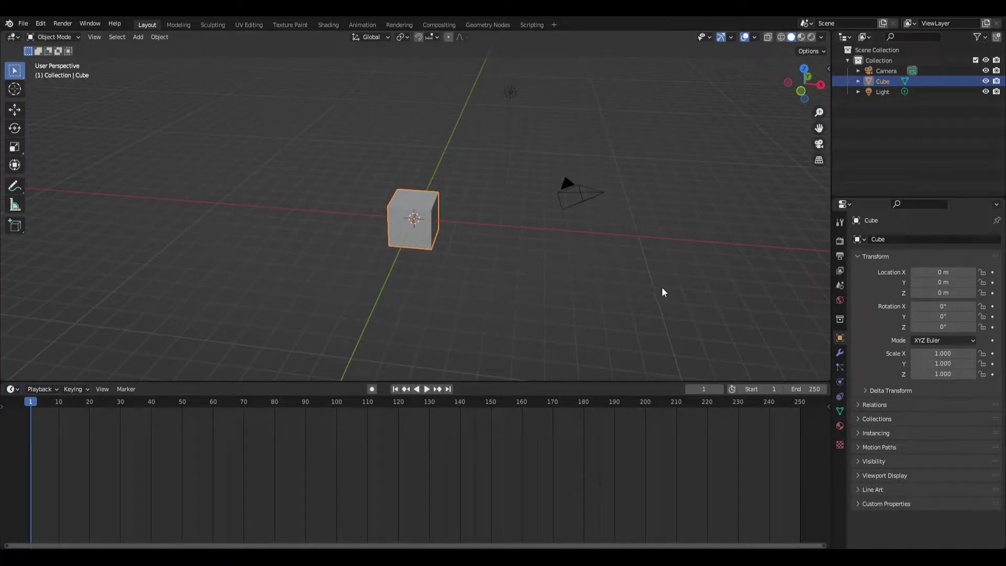
Step: Delete the default camera and light from the scene
click(654, 290)
drag(589, 77, 509, 262)
key(Delete)
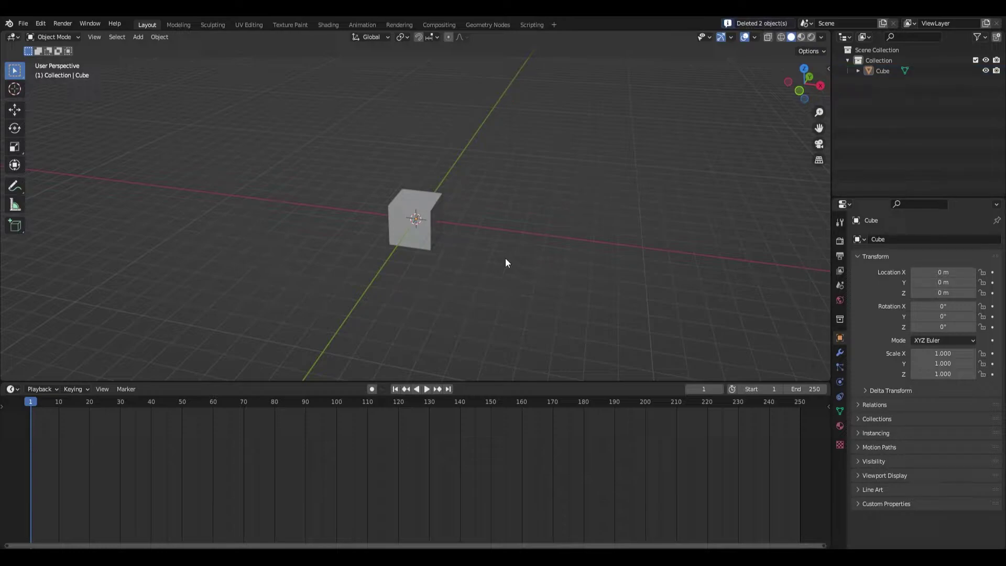
Step: Move the cube 14 m along the global Y axis
middle_drag(506, 250, 462, 242)
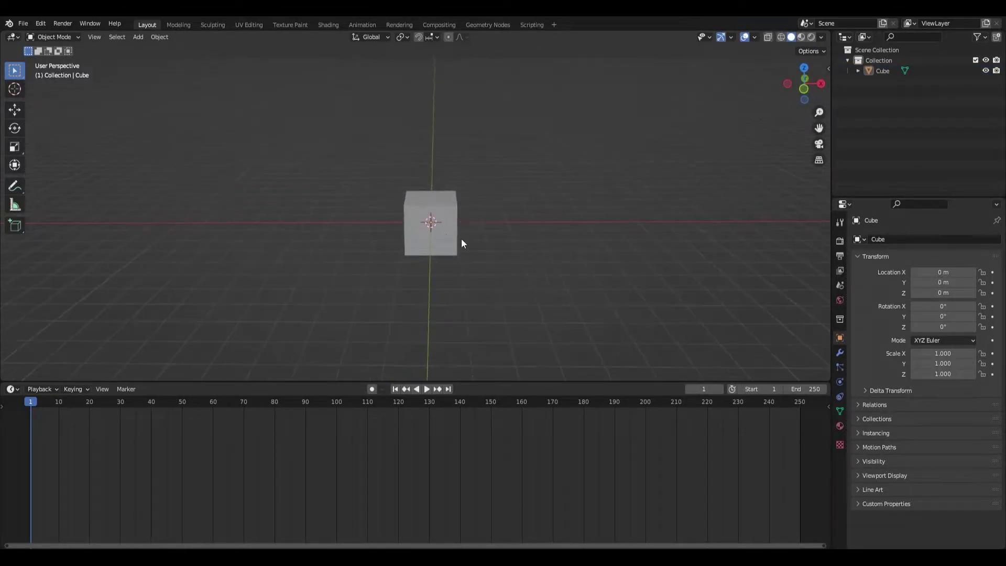
click(460, 242)
middle_drag(528, 227, 514, 247)
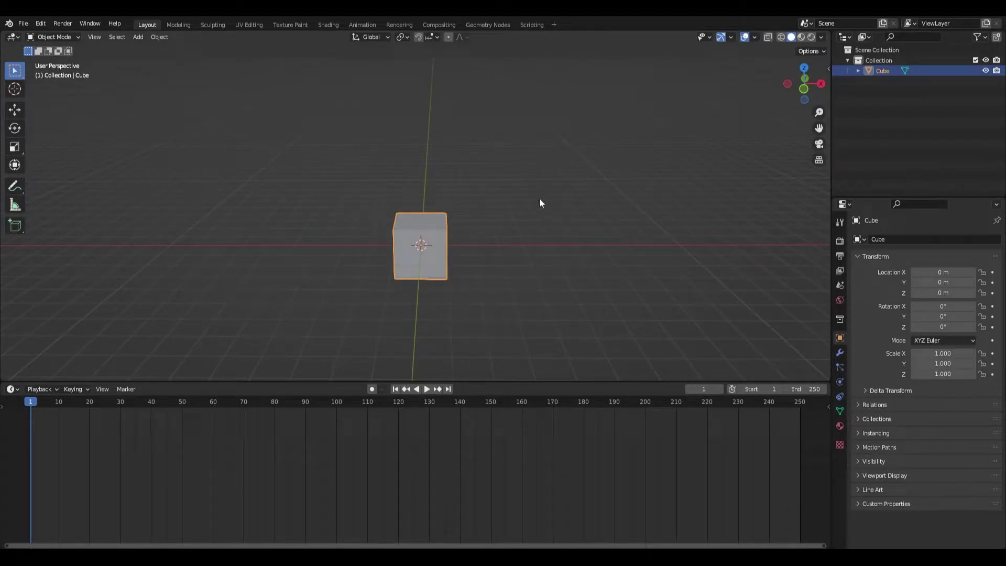
key(g)
key(y)
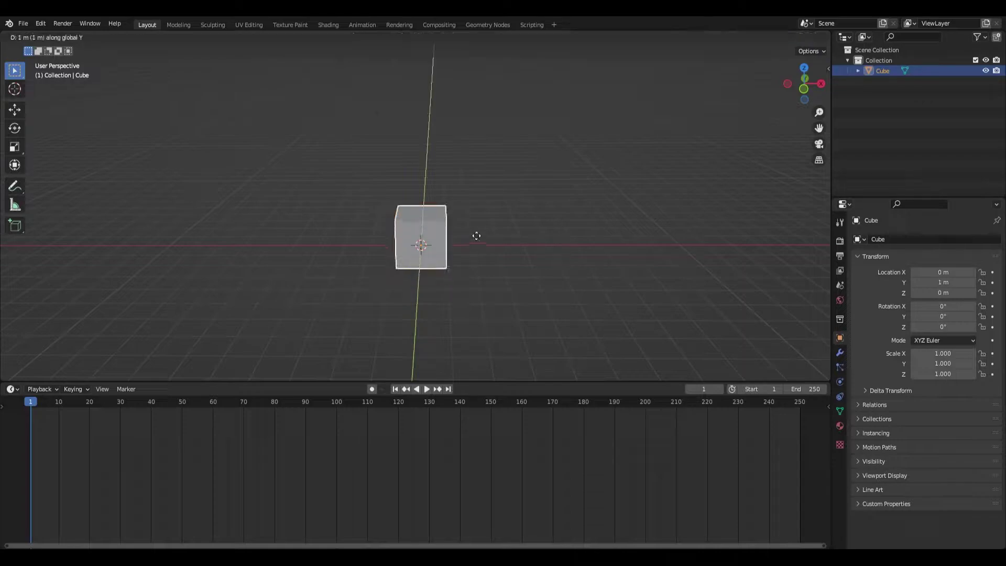
click(498, 164)
middle_drag(449, 189, 461, 242)
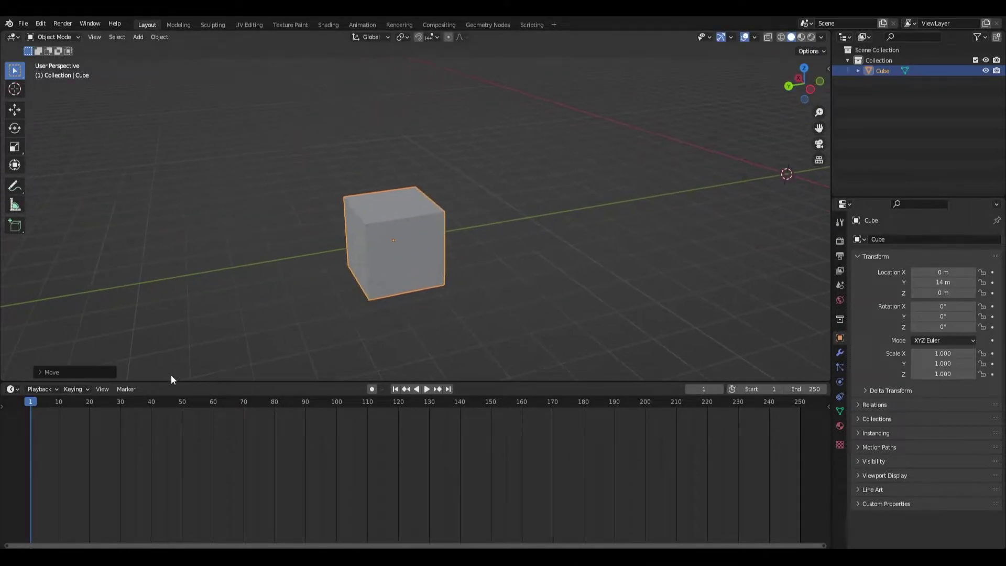
Step: Keyframe the cube's location at frames 0, 1 and 11, and play the animation back
key(i)
key(Right)
key(Right)
key(Right)
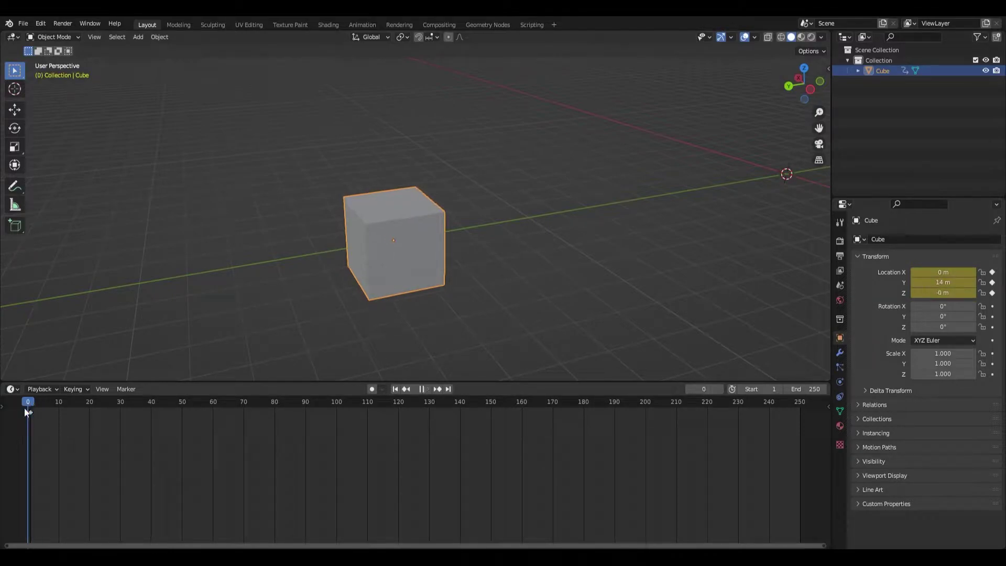
drag(40, 405, 91, 411)
mouse_move(46, 402)
mouse_down()
mouse_move(81, 413)
mouse_move(28, 408)
mouse_up()
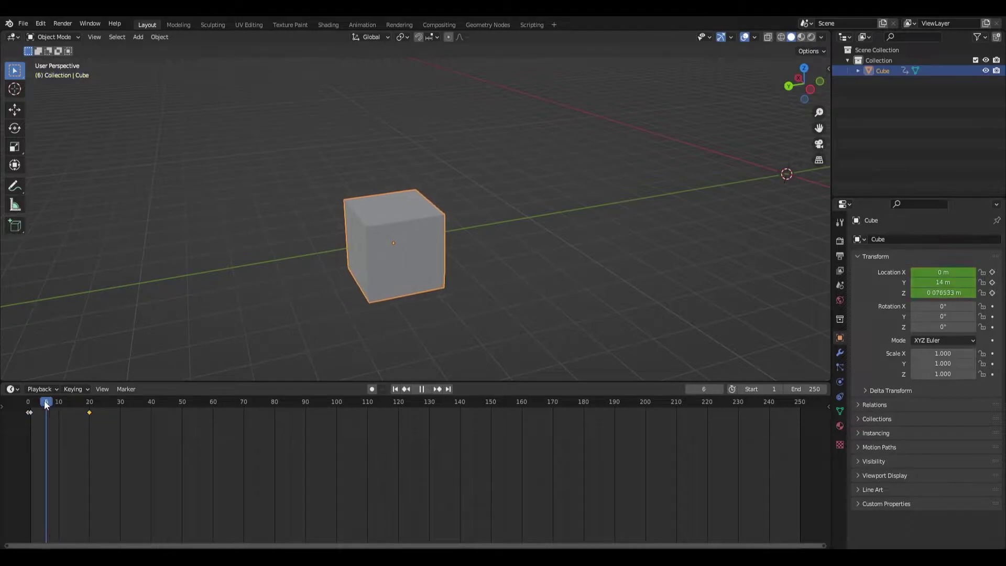
key(space)
key(space)
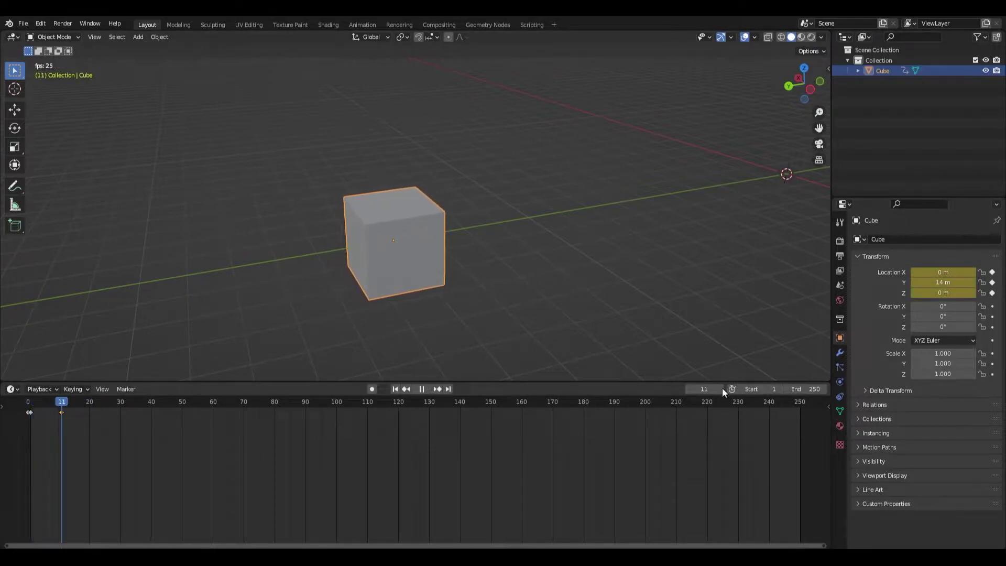
Step: Stop the playback and rename the cube as Control Rig
click(483, 217)
middle_drag(482, 216, 565, 276)
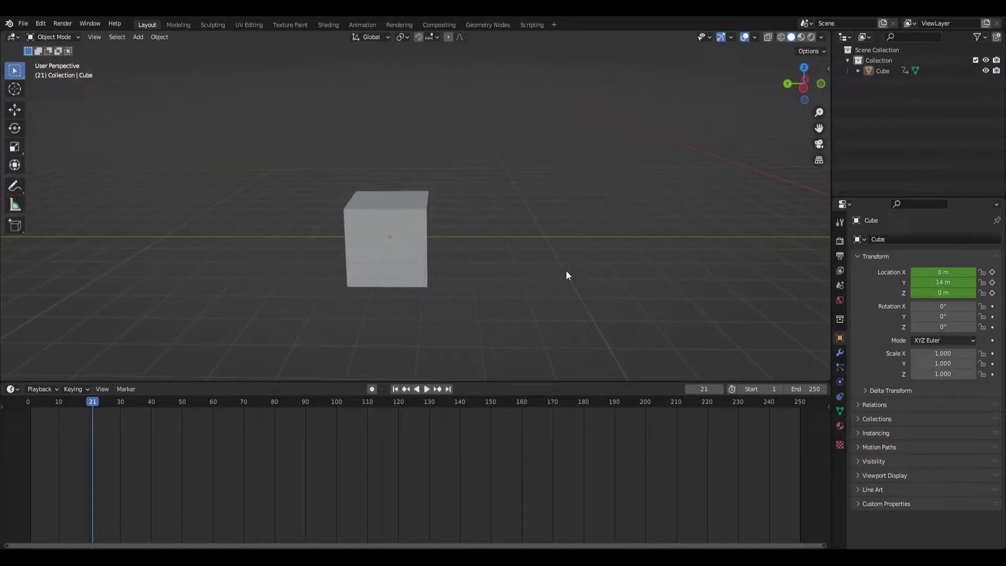
middle_drag(584, 274, 498, 272)
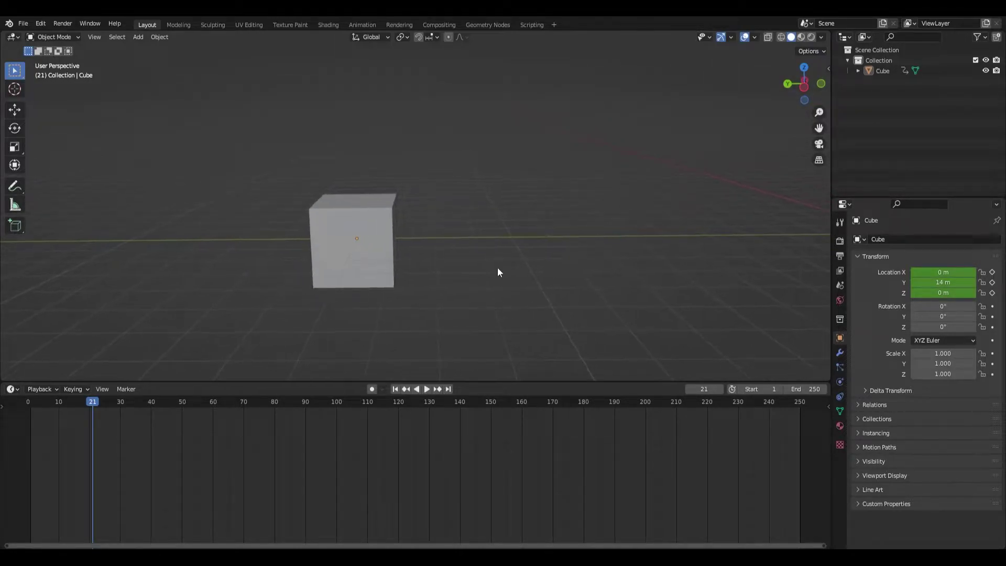
double_click(879, 71)
text(Control Rig)
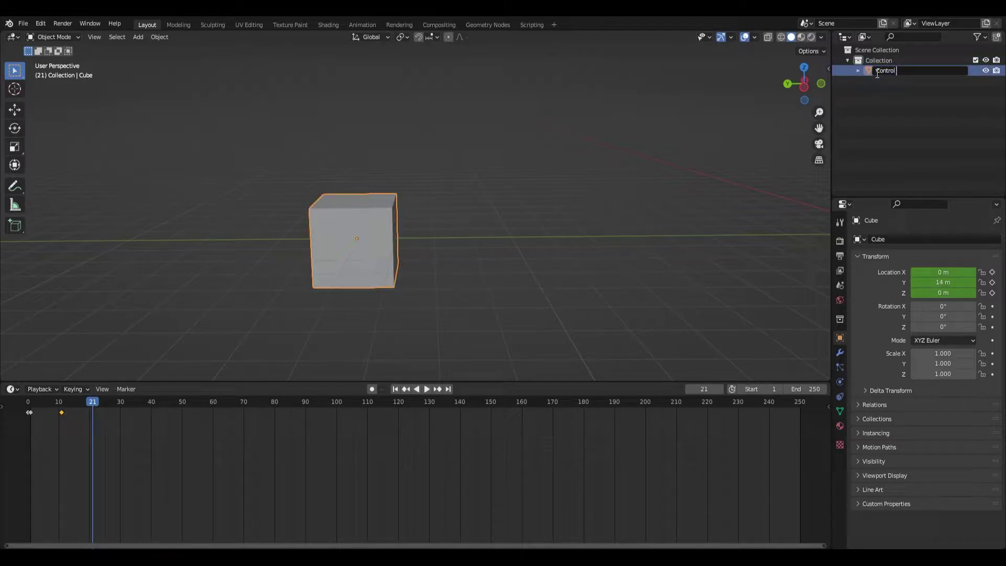
key(Return)
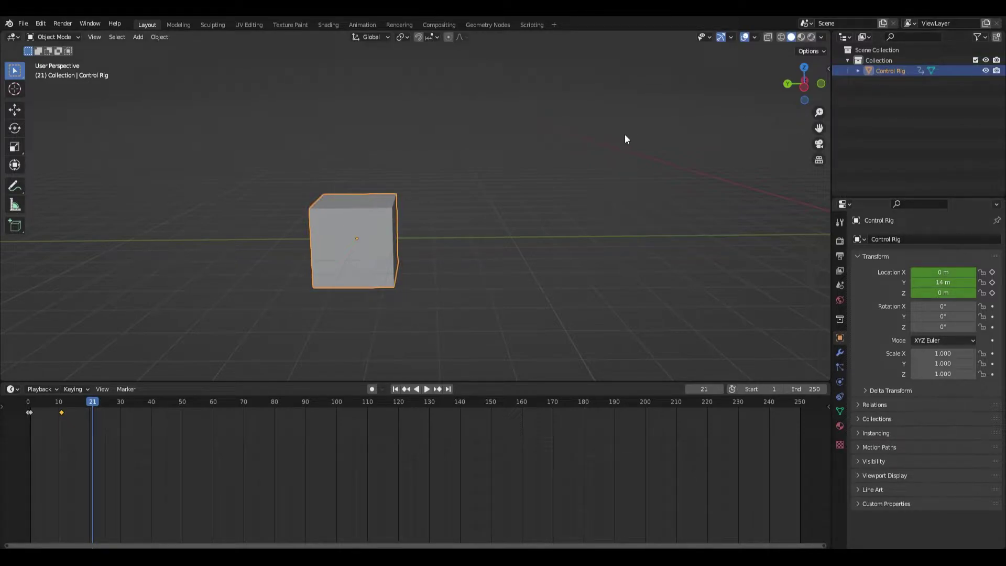
Step: Show the MIDIAnimator add-on settings in the 3D viewport
click(652, 215)
middle_drag(764, 226, 577, 255)
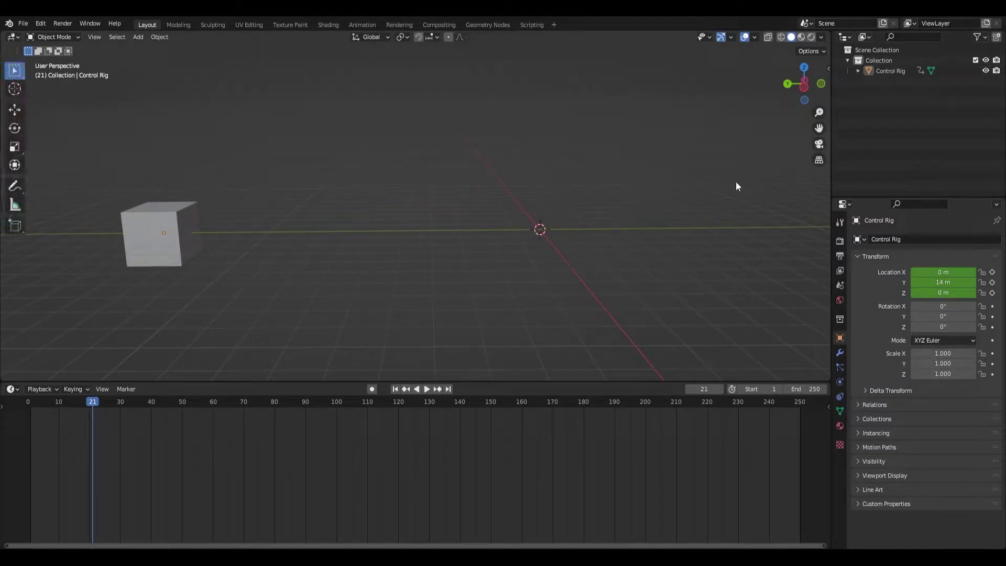
click(829, 68)
click(822, 150)
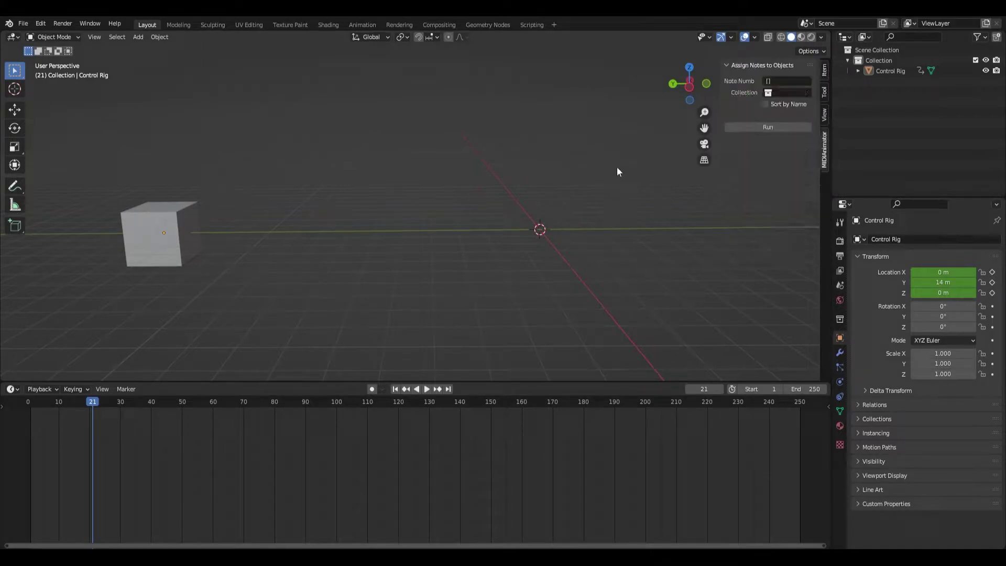
Step: Create a new collection in the scene and name it Animated
middle_drag(693, 166, 552, 242)
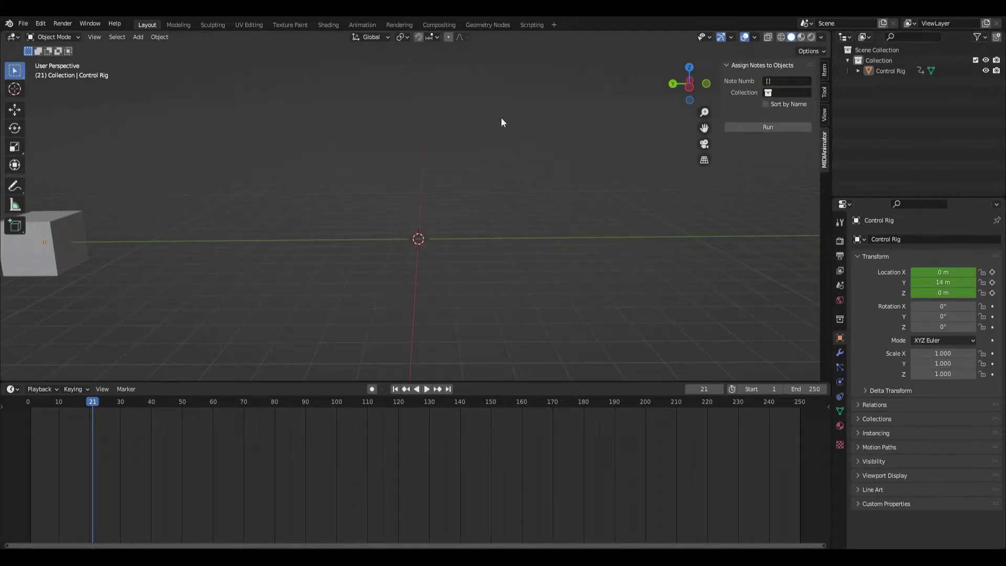
right_click(898, 112)
right_click(886, 113)
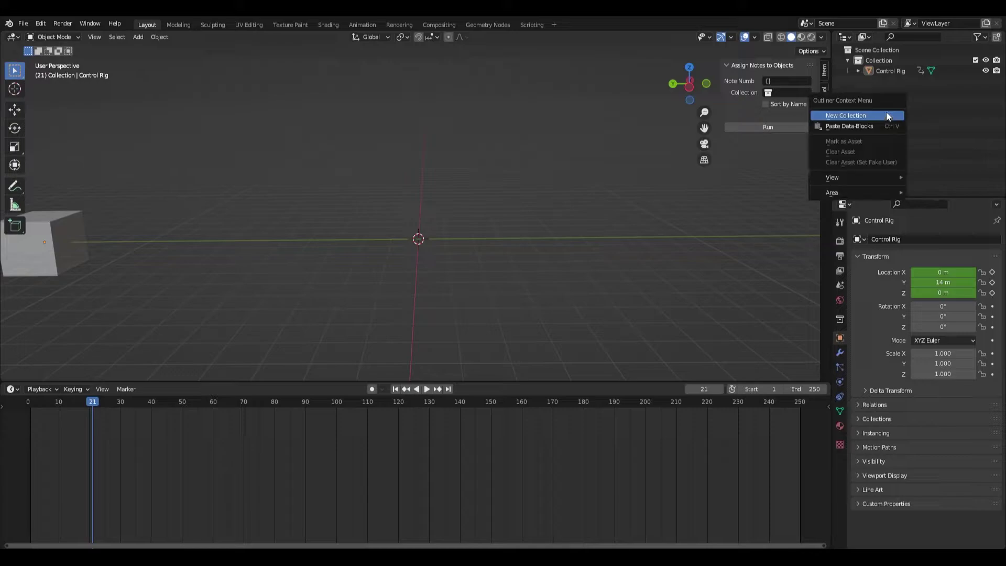
click(886, 114)
double_click(886, 81)
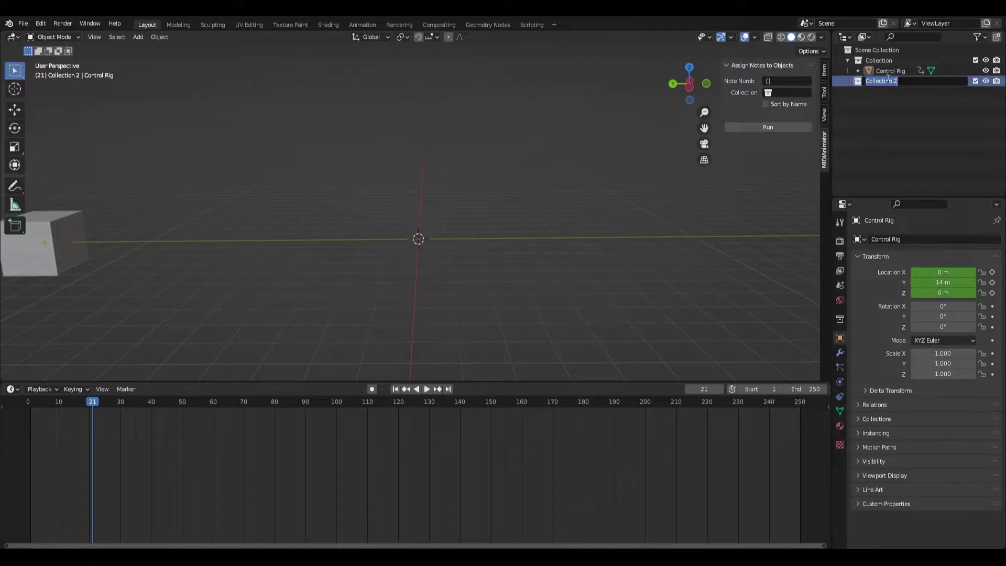
text(Animated)
key(Return)
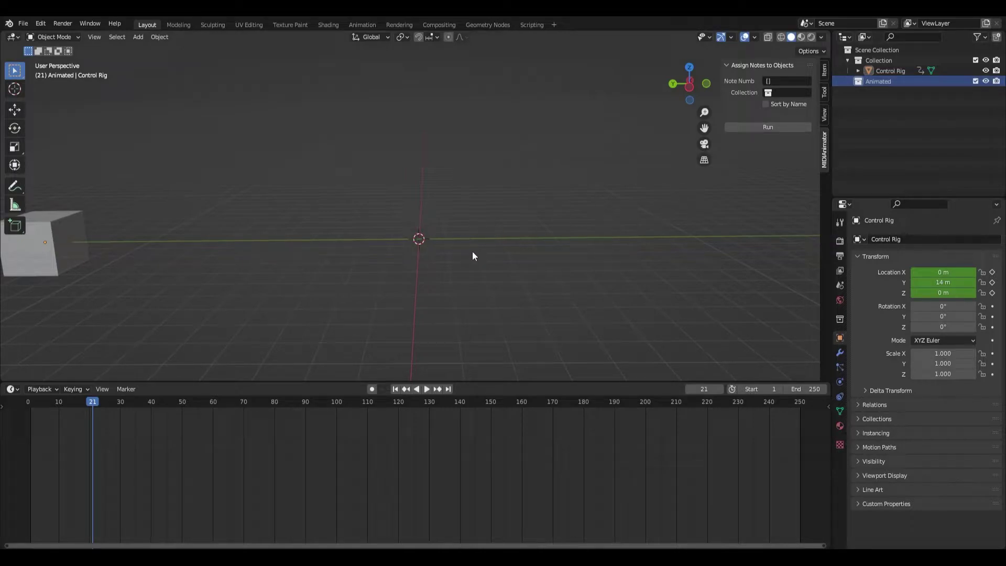
Step: Add a cube mesh at the world origin in the Animated collection
key(shift+a)
mouse_move(445, 166)
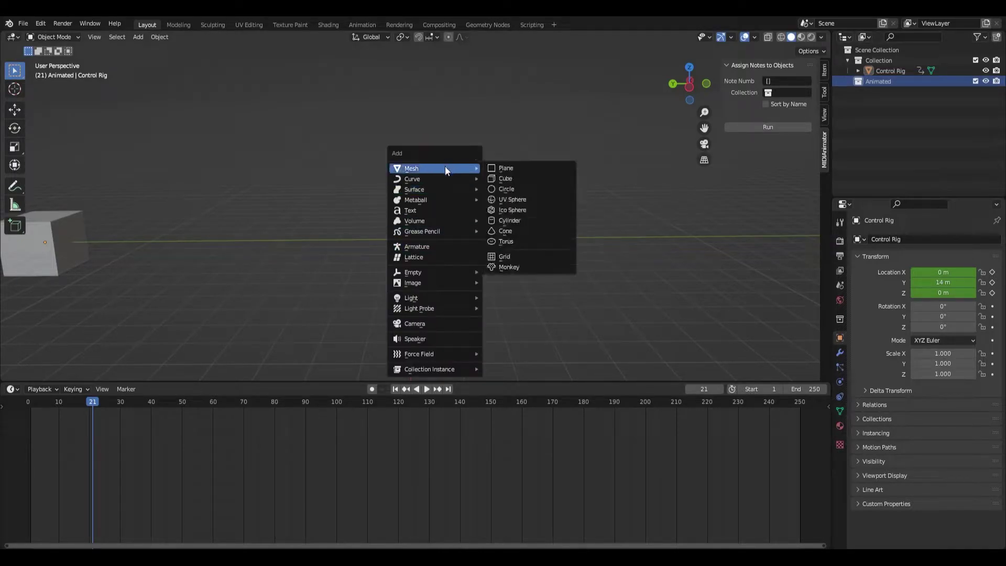
click(525, 180)
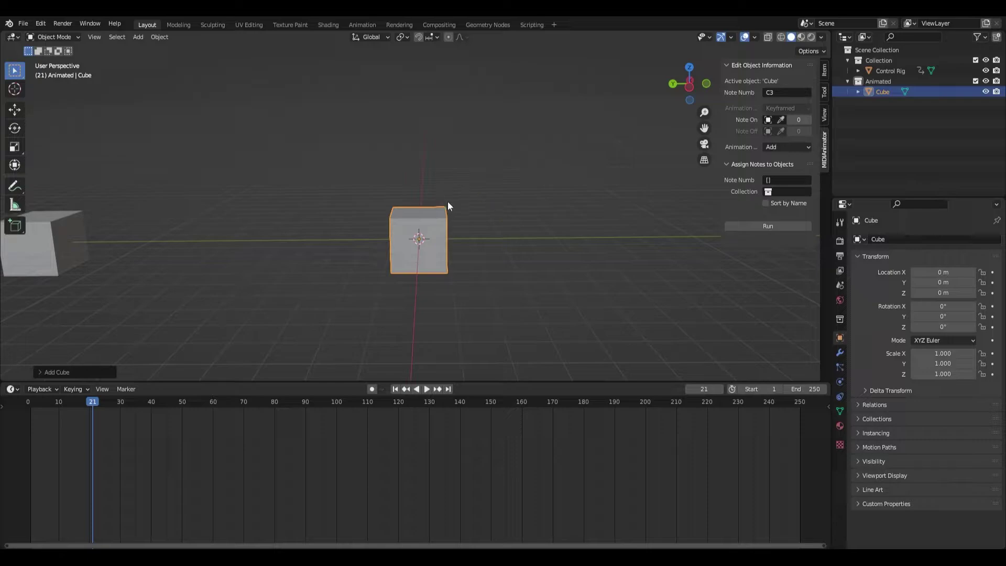
middle_drag(536, 211, 531, 212)
shift+middle_drag(504, 233, 543, 238)
middle_drag(400, 253, 479, 262)
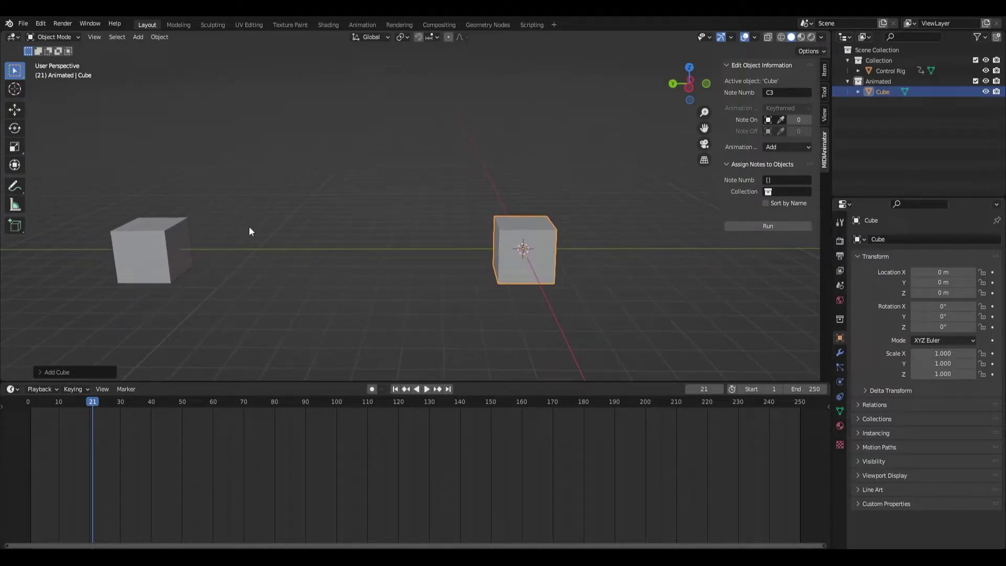
Step: Delete all location keyframes of the Control Rig cube
shift+middle_drag(152, 264, 248, 266)
click(247, 266)
middle_drag(361, 250, 335, 251)
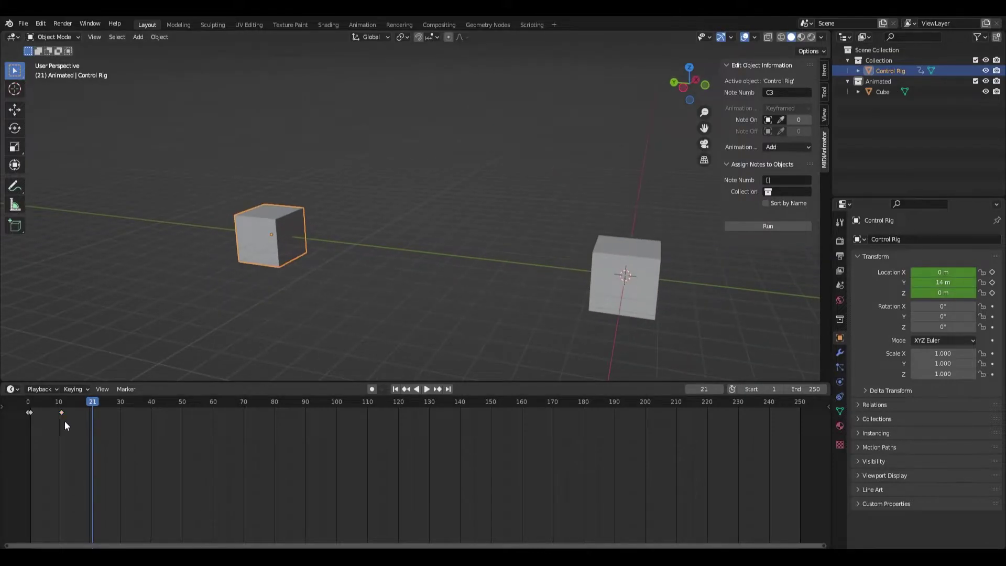
key(a)
key(Delete)
Step: Insert a rotation keyframe for the Control Rig cube at frame 0
click(27, 405)
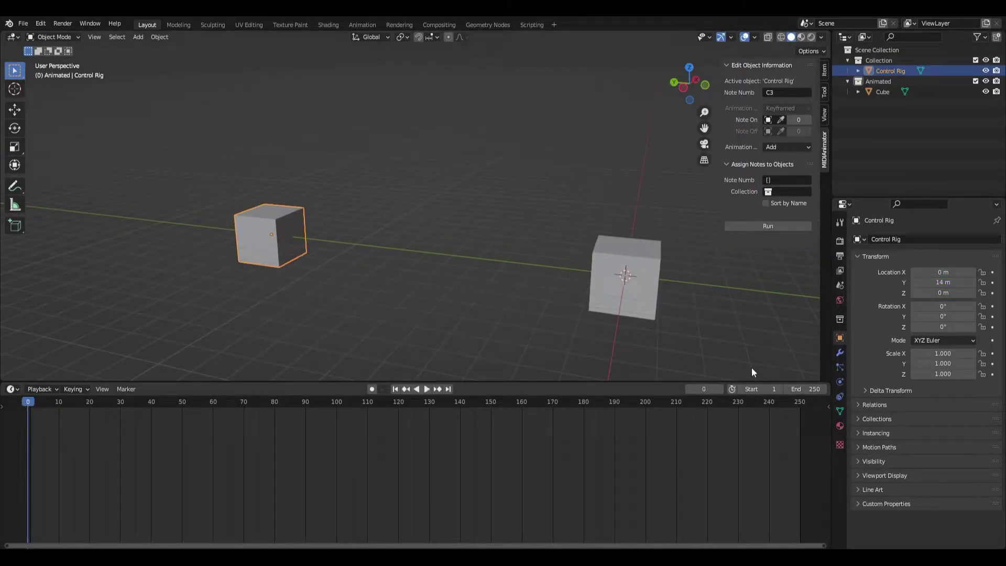
key(i)
click(357, 271)
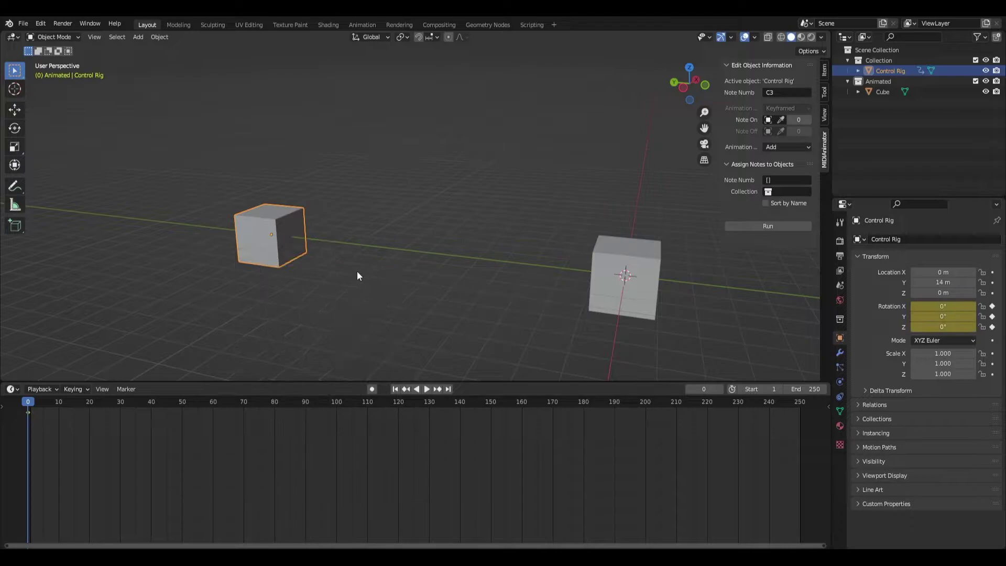
Step: Rotate the Control Rig cube about 18° around the Y axis at frame 1 and keyframe its rotation
middle_drag(357, 272, 440, 291)
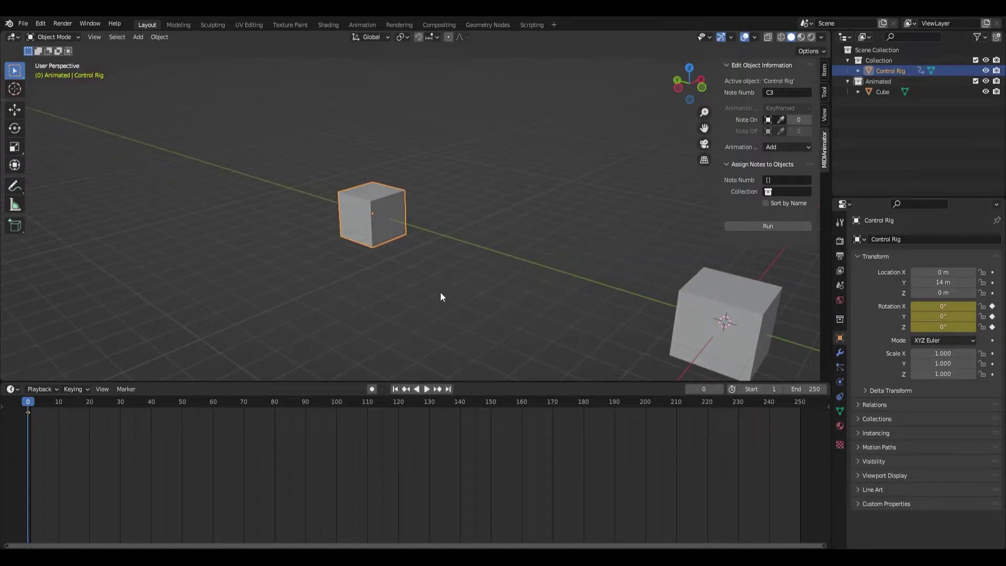
key(Right)
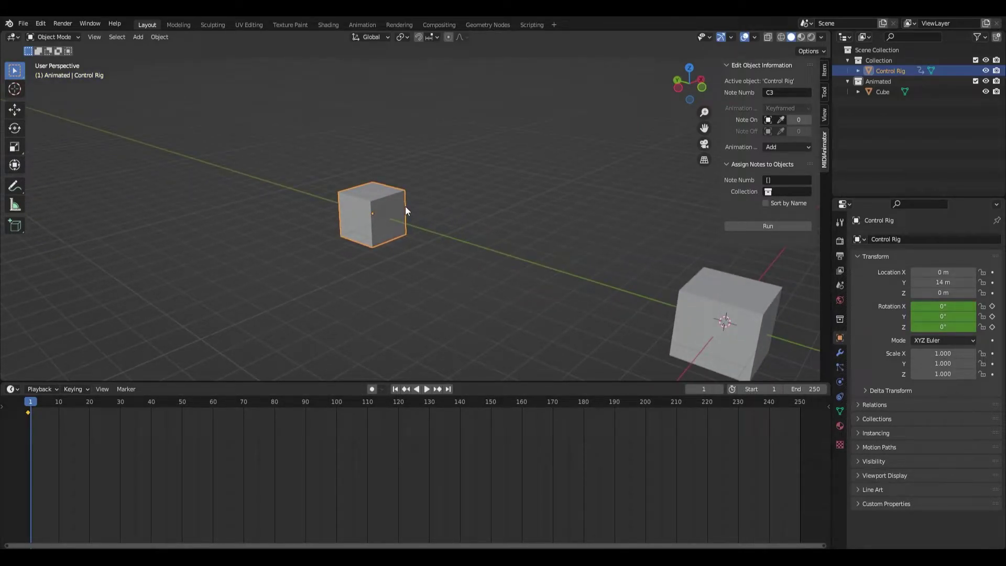
key(r)
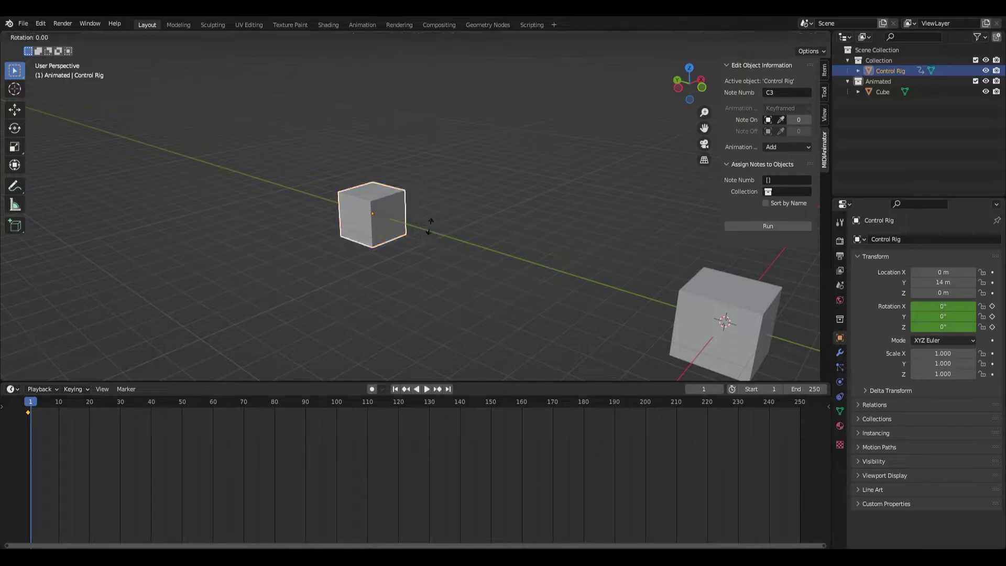
key(y)
click(429, 208)
key(i)
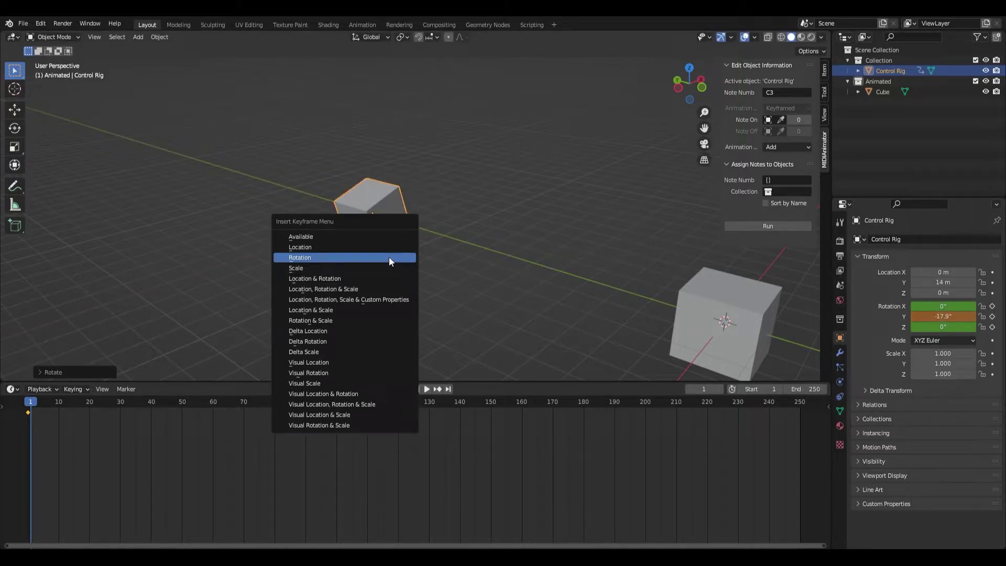
click(389, 257)
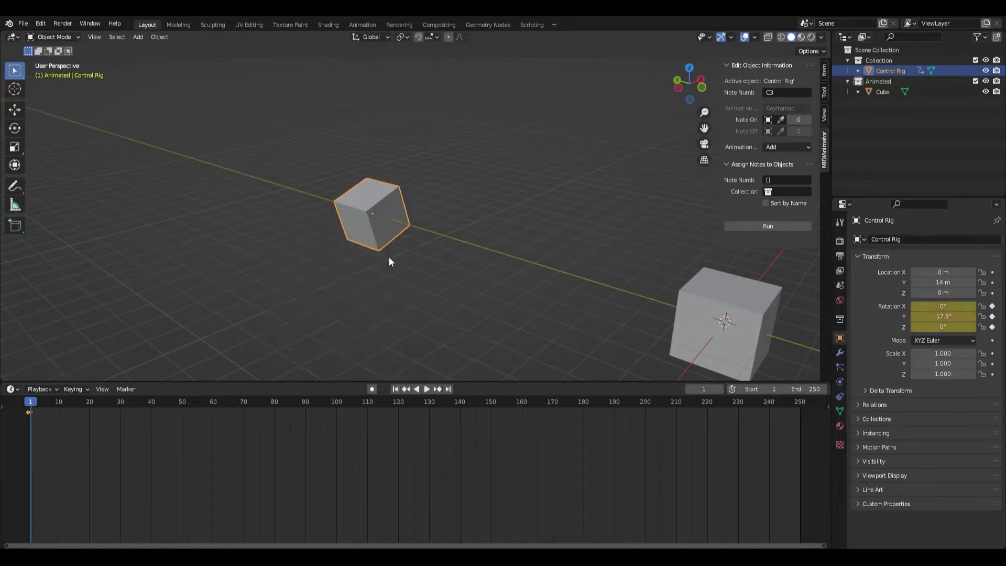
Step: Copy the Control Rig's unrotated keyframe from frame 0 to frame 10 and play the animation back
click(34, 404)
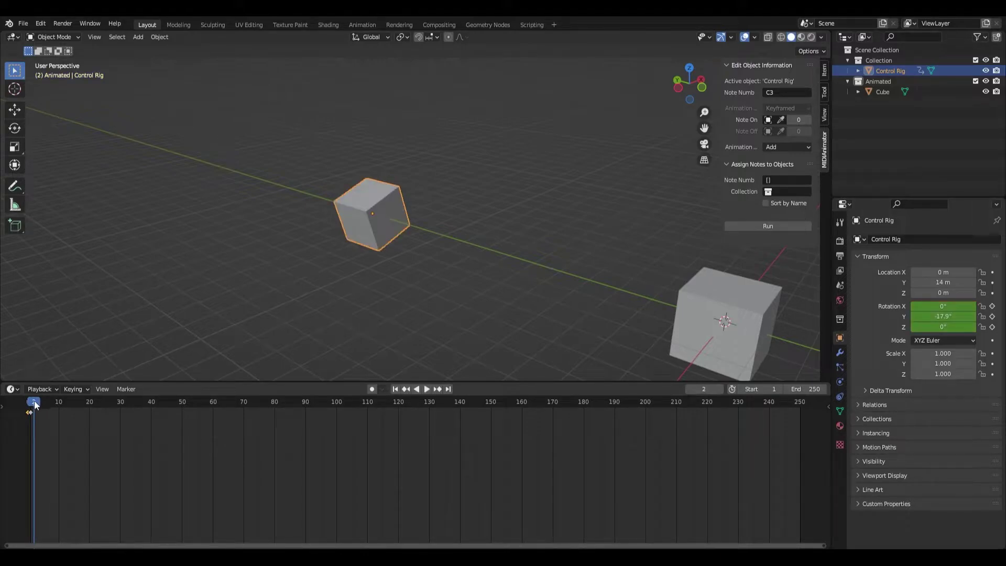
click(59, 404)
key(ctrl+v)
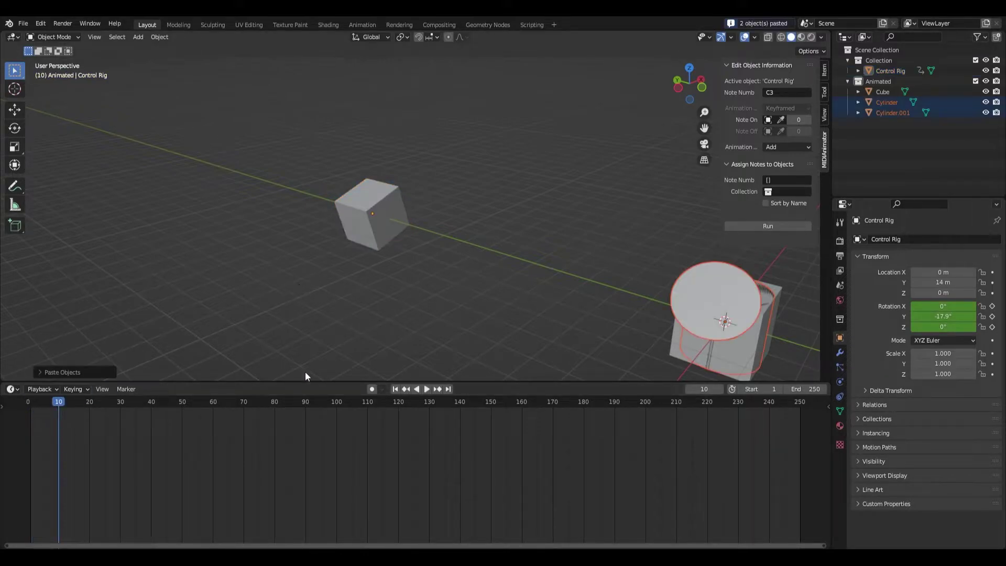
middle_drag(457, 297, 471, 303)
key(ctrl+z)
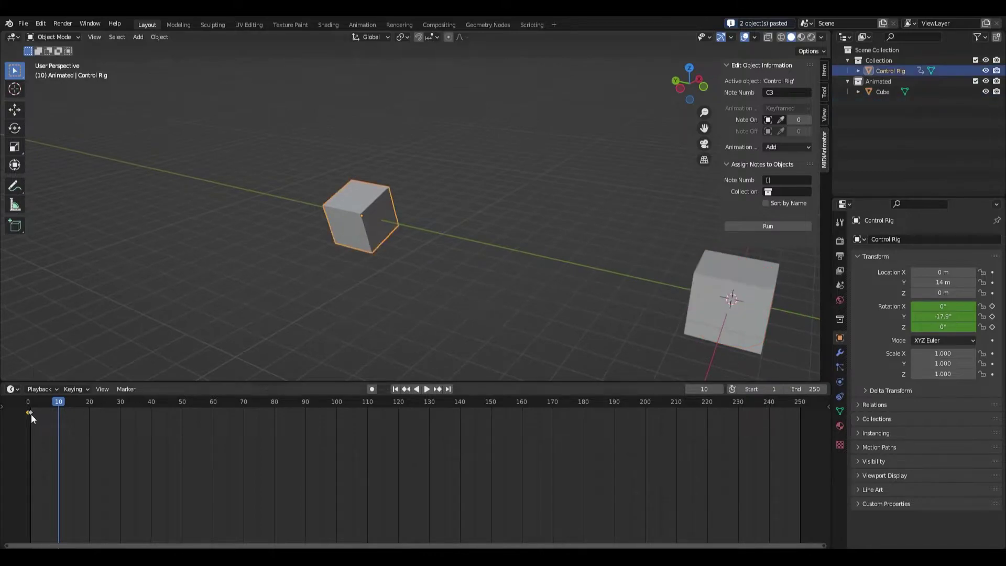
key(ctrl+v)
drag(62, 401, 27, 403)
middle_drag(513, 263, 407, 296)
key(space)
key(space)
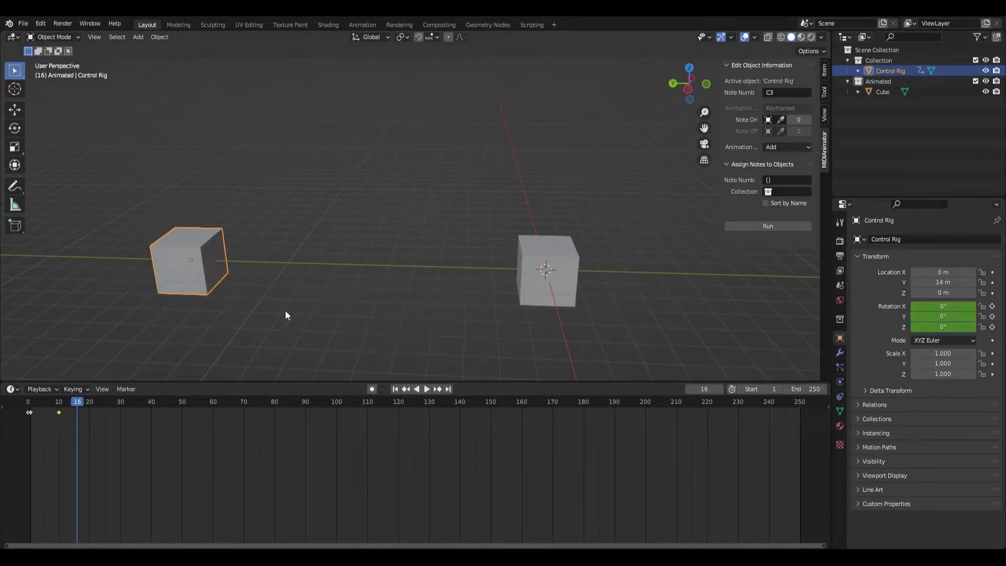
Step: Rename the cube in the Animated collection as Cube_60
middle_drag(285, 311, 702, 198)
click(440, 271)
double_click(886, 91)
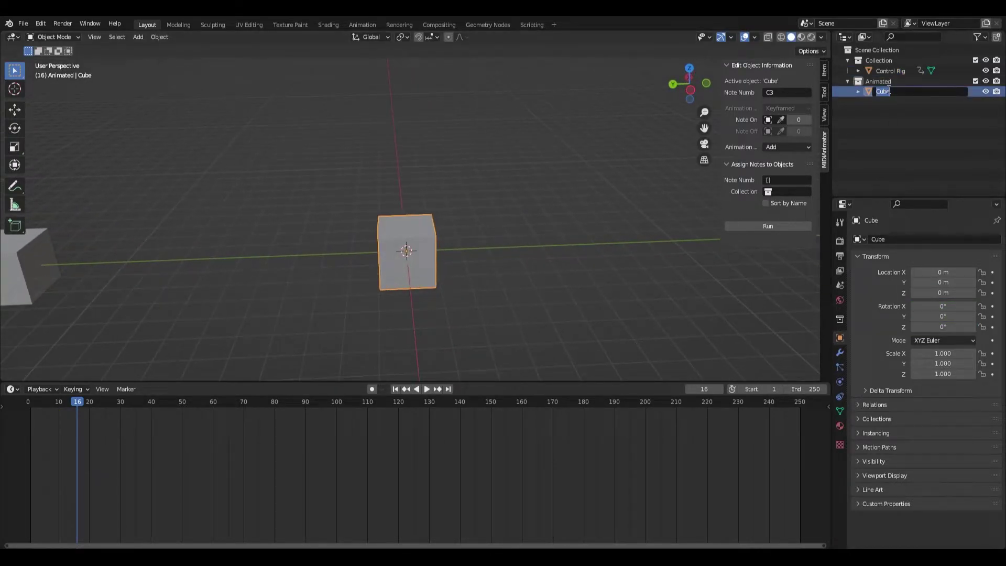
click(888, 90)
text(_60)
key(Return)
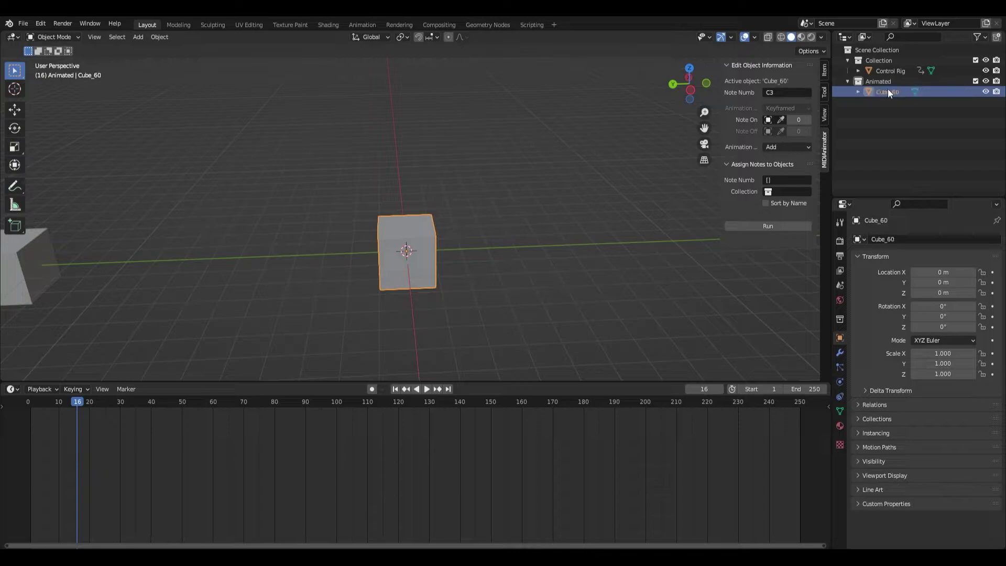
middle_drag(606, 184, 492, 174)
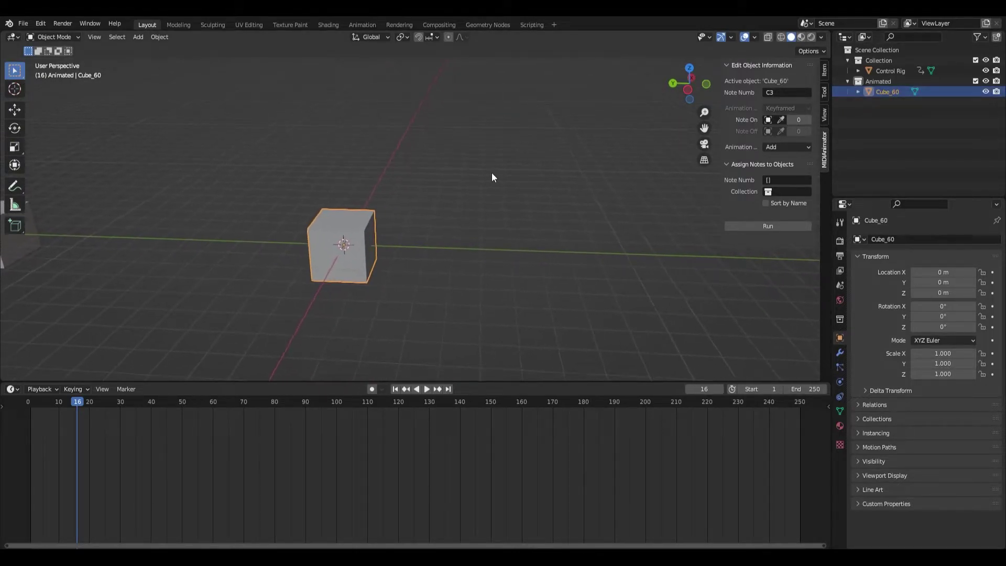
Step: Duplicate Cube_60, move the copy along the Y axis to -4 m, and rename it Cube_61
key(shift+d)
key(y)
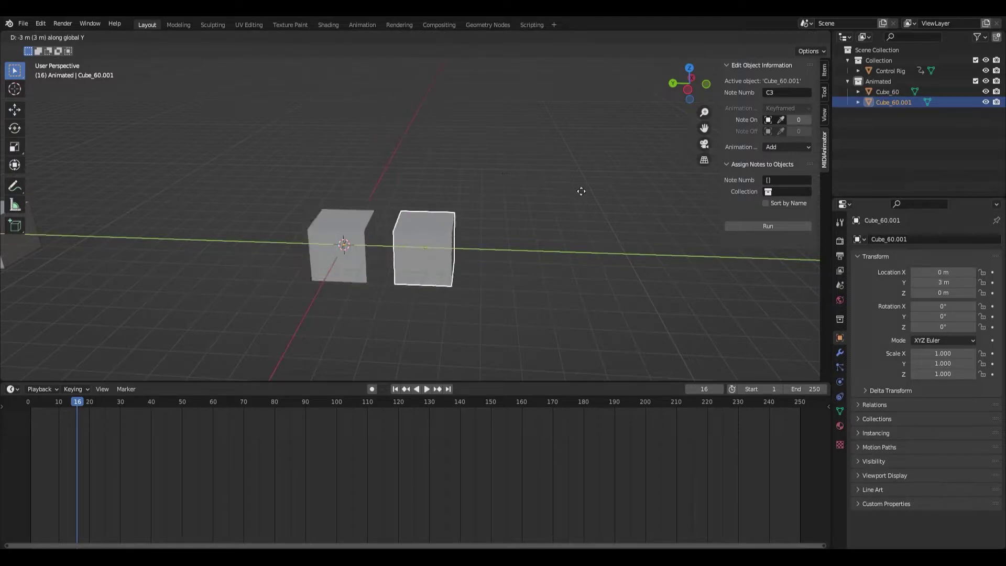
ctrl+click(595, 193)
double_click(893, 102)
text(Cube_61)
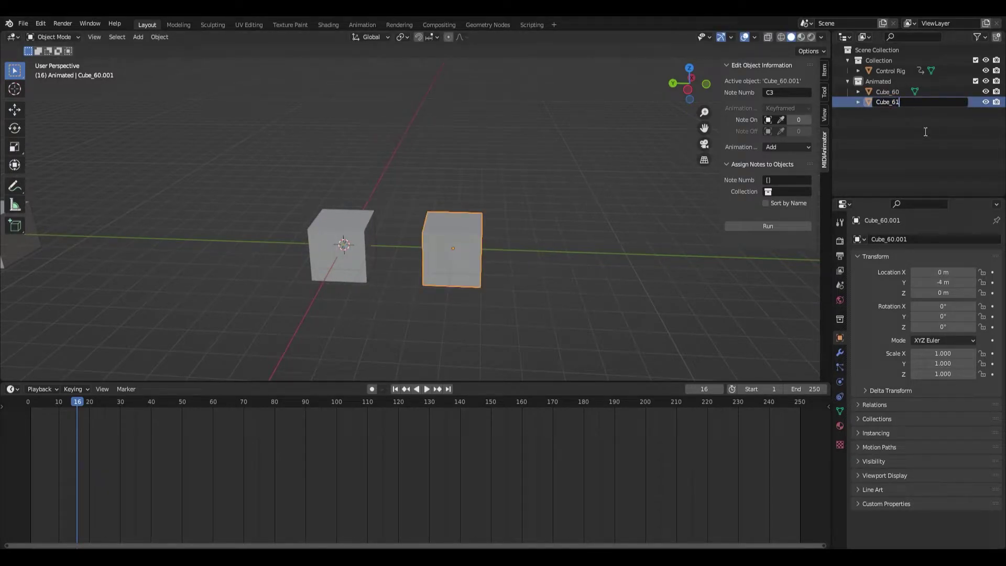
key(Return)
middle_drag(478, 282, 450, 273)
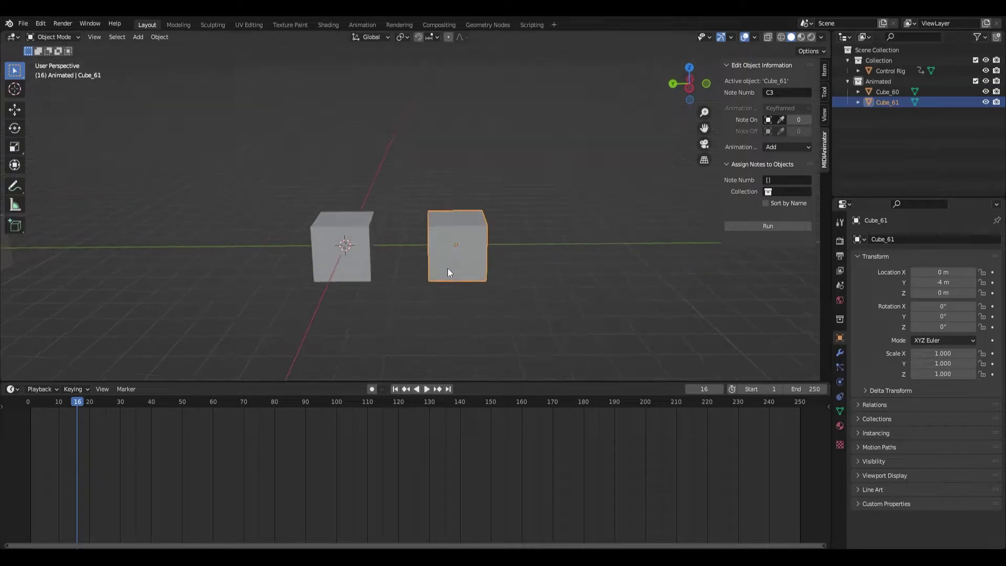
Step: Assign note numbers [60, 61] to the objects in the Animated collection with the Assign Notes to Objects tool
click(787, 193)
click(786, 207)
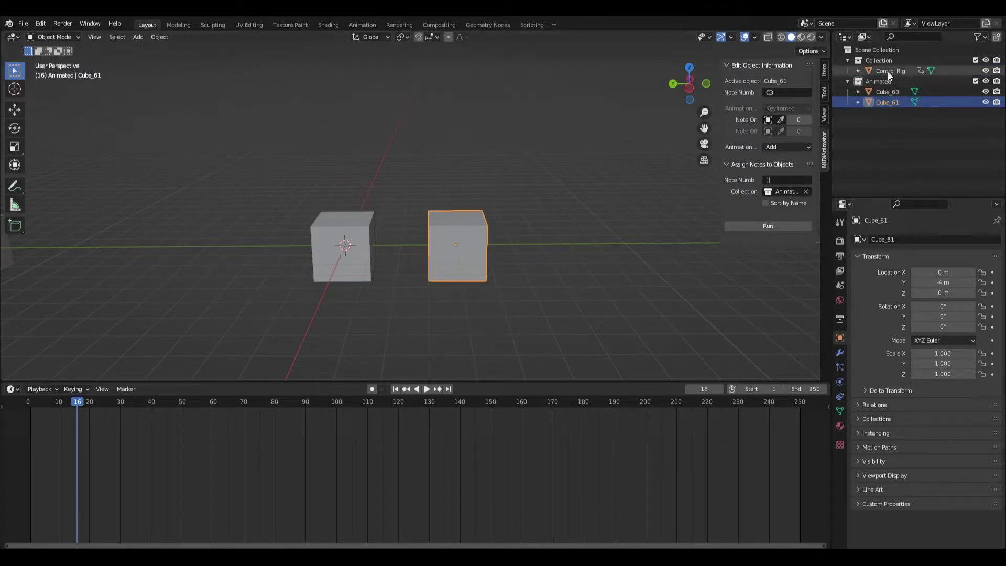
click(786, 180)
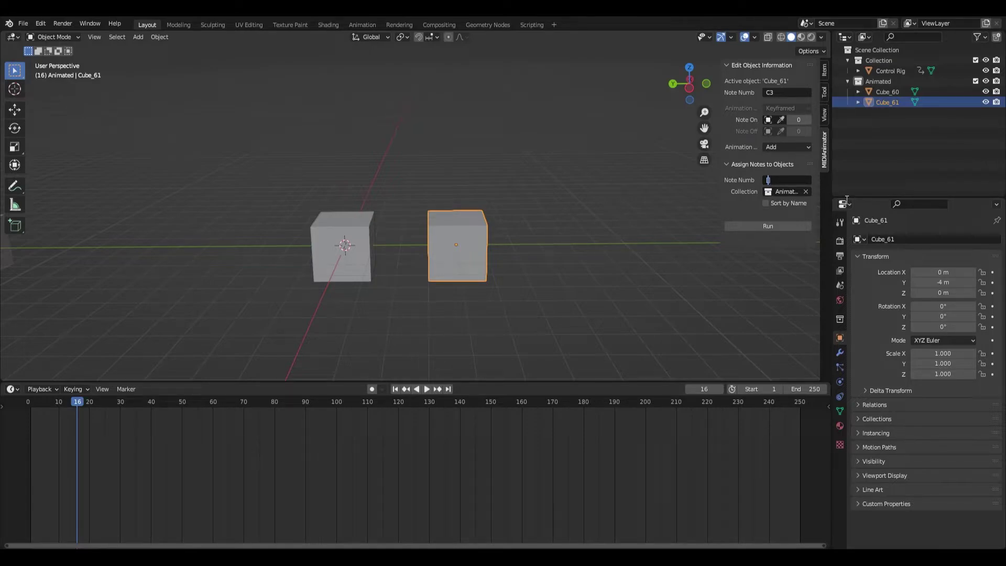
text(60, 61)
key(Return)
middle_drag(595, 241, 624, 152)
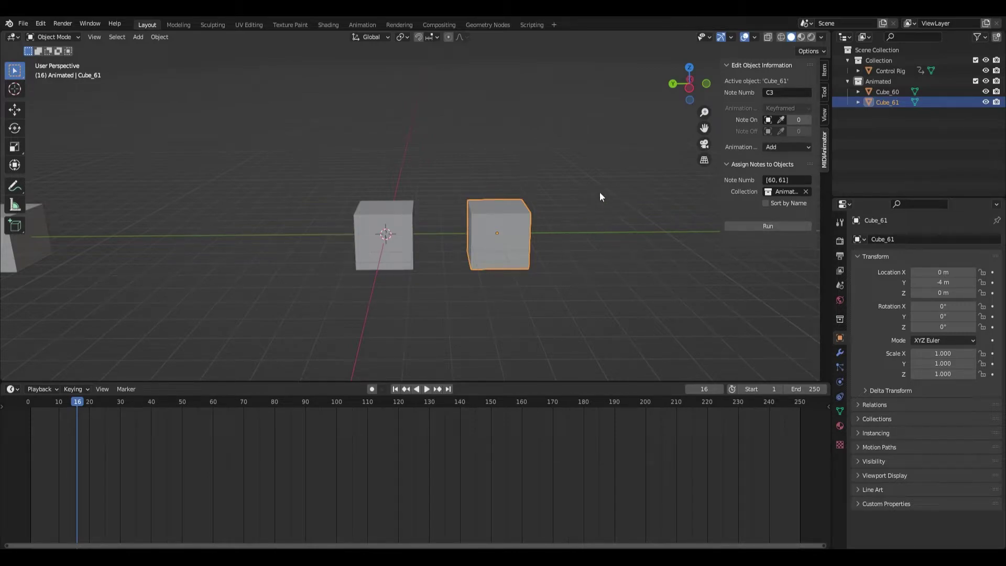
click(748, 226)
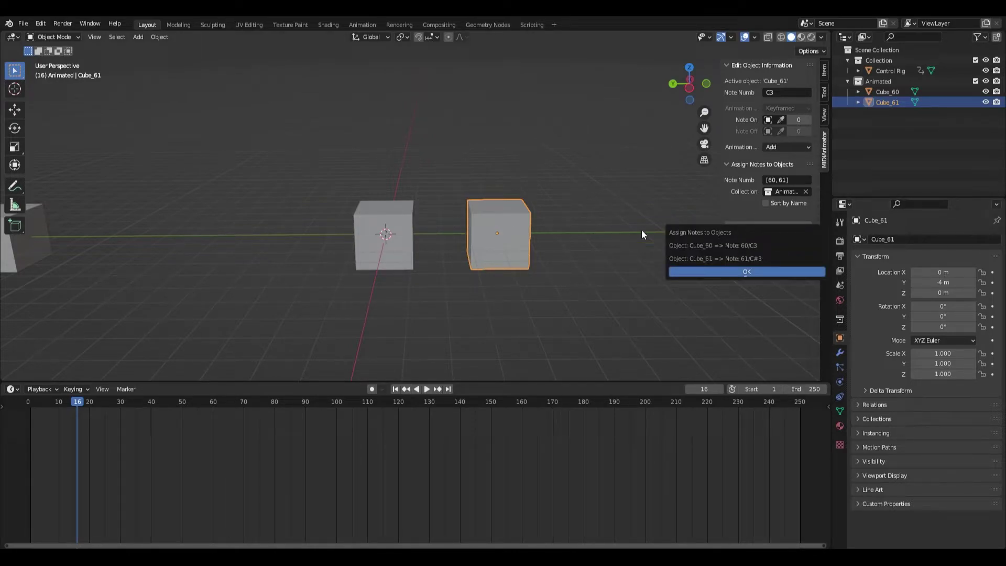
click(735, 272)
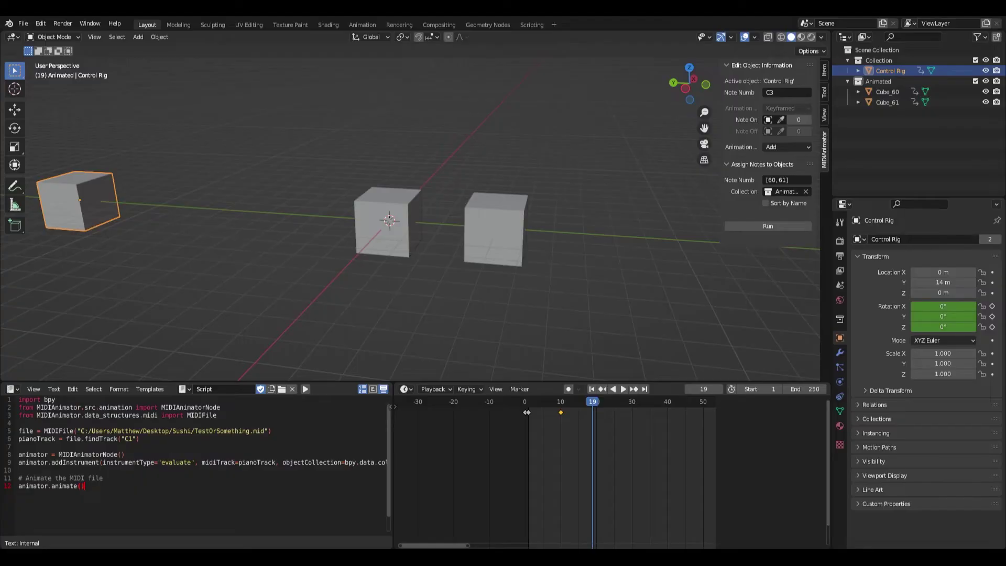
Step: Set the Control Rig as the Note On object for Cube_60
click(514, 290)
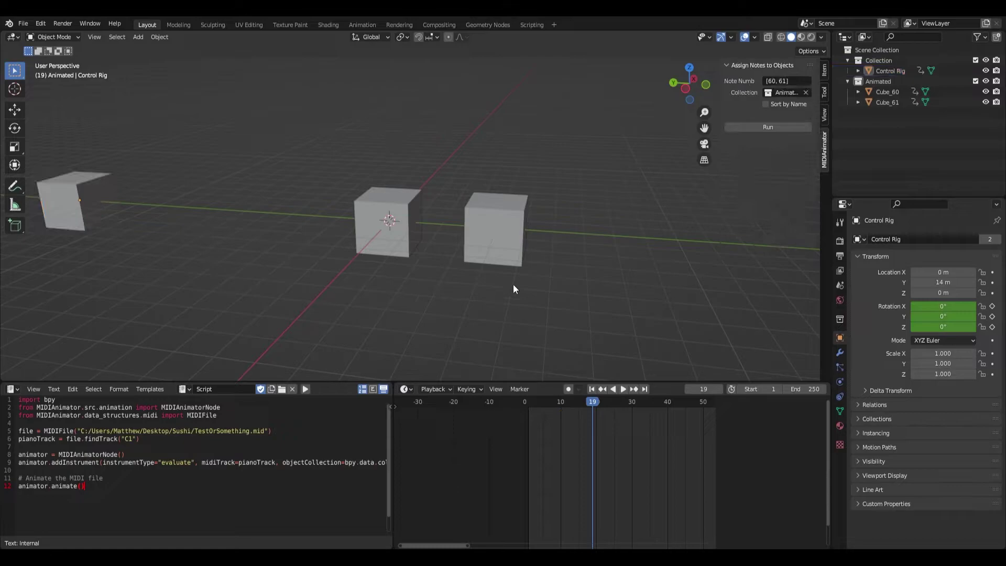
drag(540, 148, 341, 281)
click(551, 263)
drag(536, 166, 325, 297)
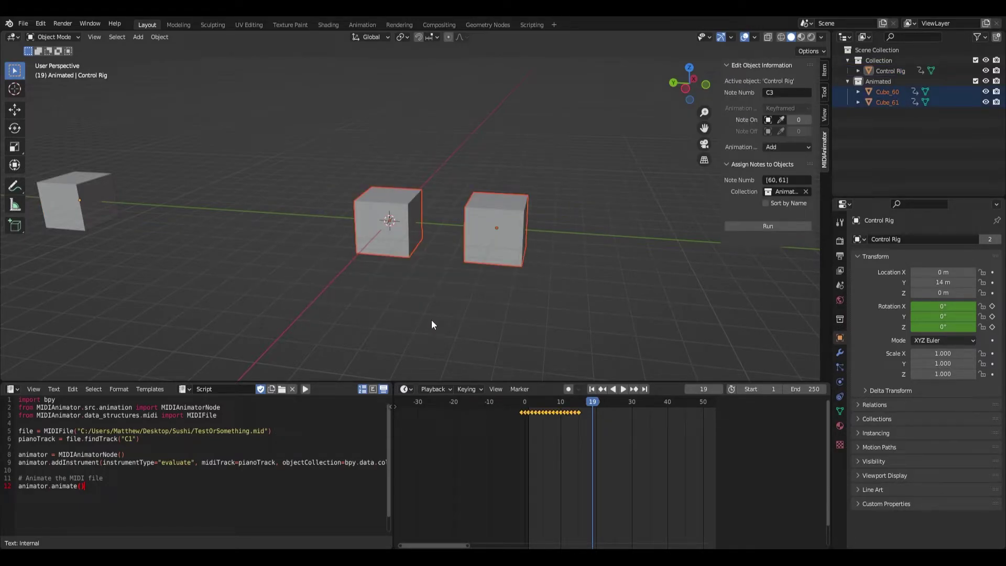
click(432, 325)
click(388, 200)
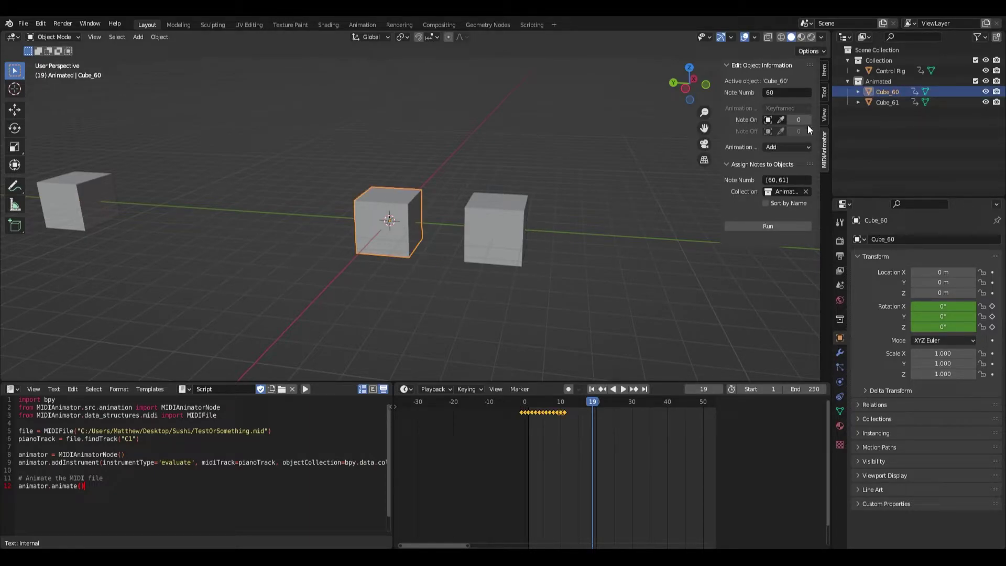
click(781, 121)
click(129, 209)
click(63, 267)
drag(188, 103, 34, 272)
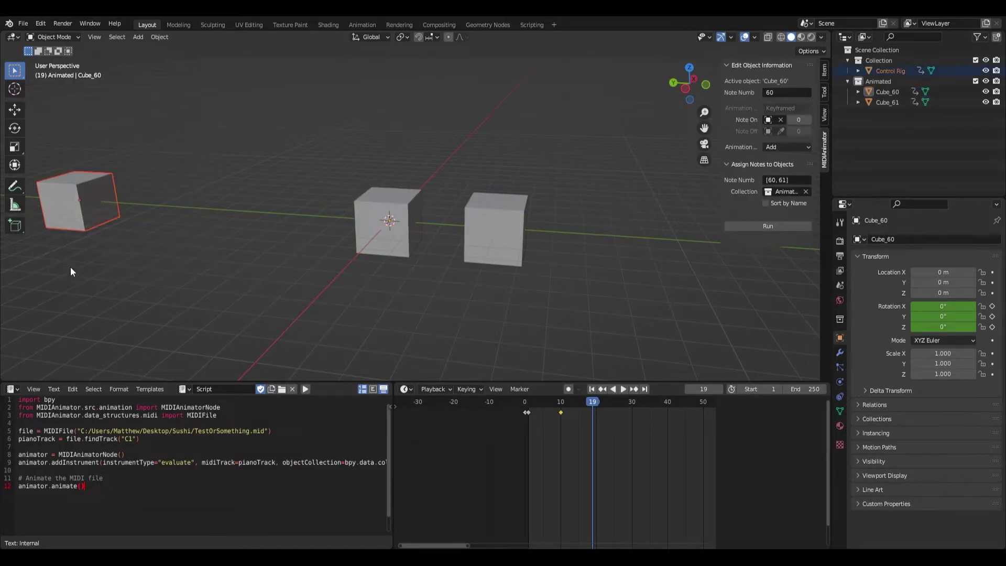
click(199, 232)
middle_drag(199, 231, 331, 255)
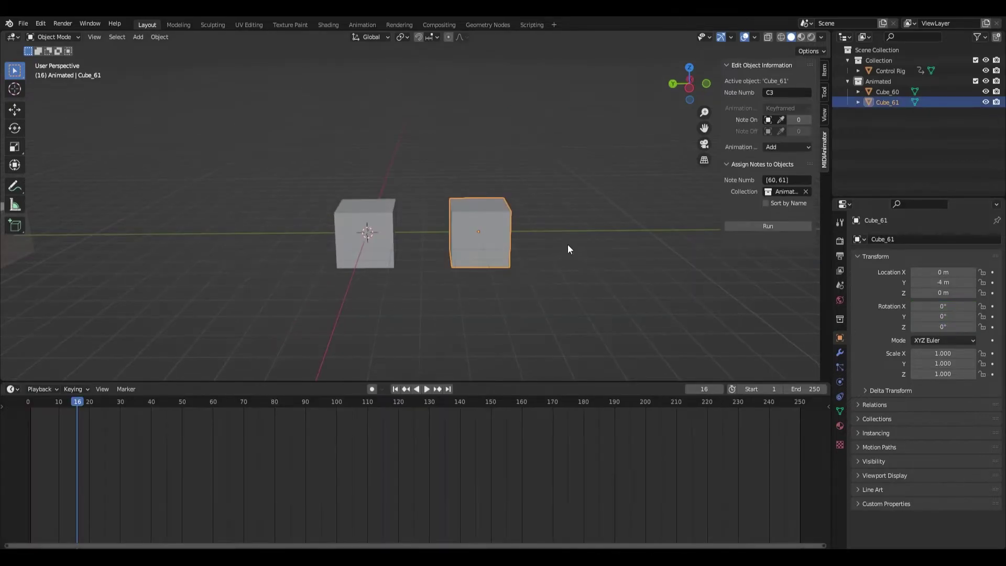
Step: Split the timeline area in two, change one half to a Text Editor, and create a new text block
drag(526, 170, 378, 236)
click(535, 259)
drag(2, 386, 393, 388)
click(10, 391)
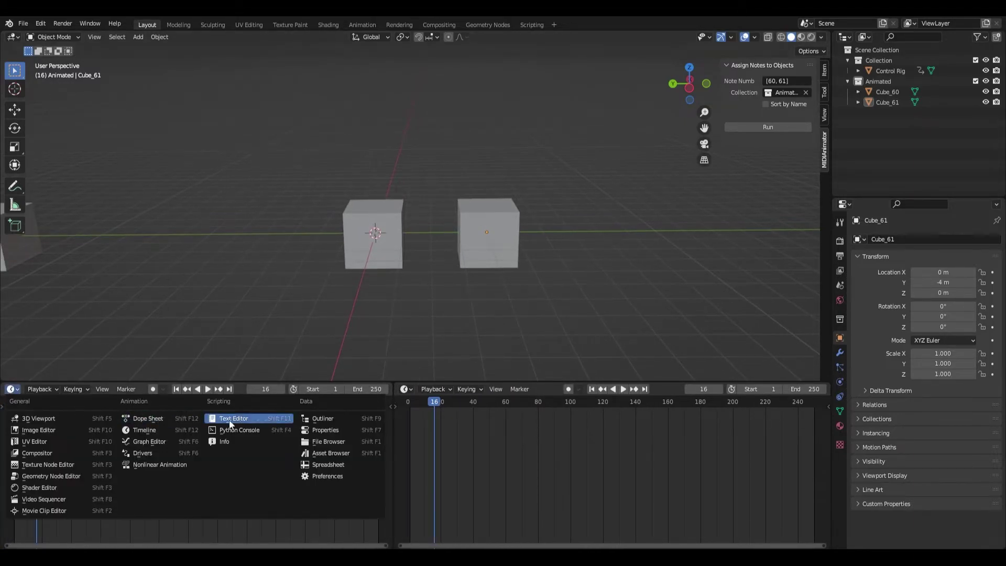
click(233, 419)
click(180, 391)
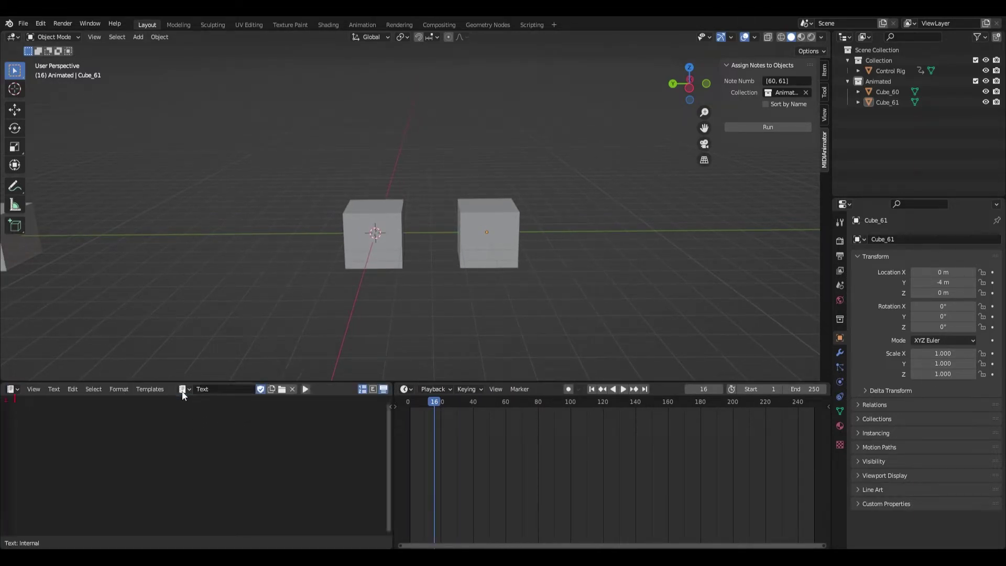
Step: Name the new text block Script and paste the MIDIAnimator example code into it
double_click(217, 392)
text(Script)
key(Return)
key(ctrl+v)
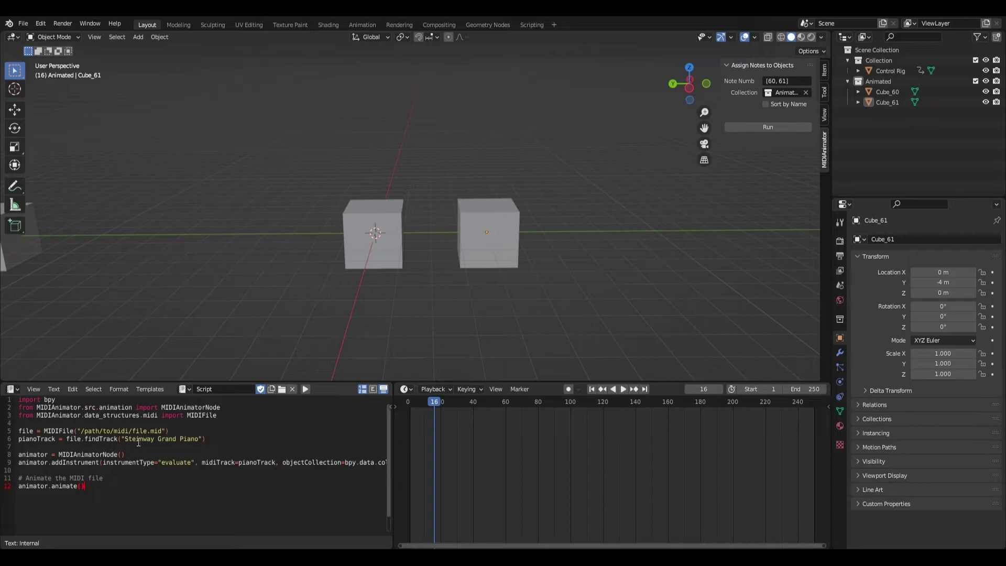
Step: Replace the placeholder path in the MIDIFile call with the copied path of the Sushi folder on the desktop
drag(162, 430, 82, 433)
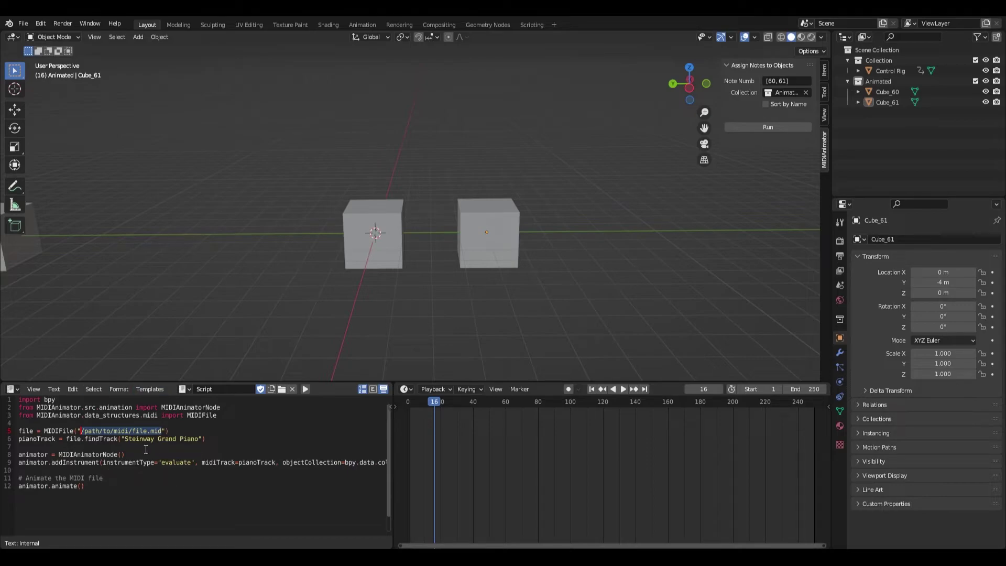
click(141, 432)
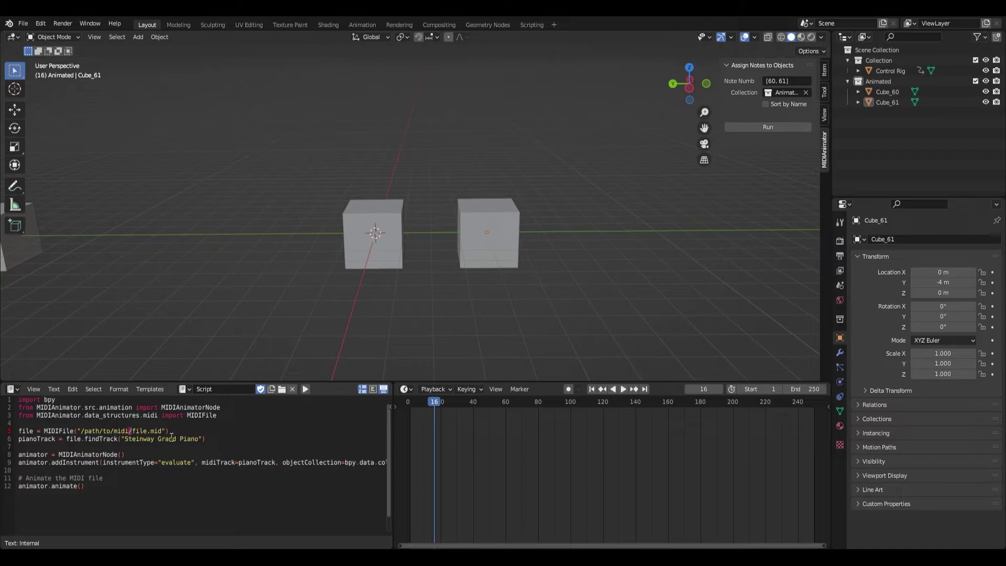
drag(162, 431, 114, 431)
click(106, 431)
click(102, 432)
key(Down)
drag(81, 430, 162, 431)
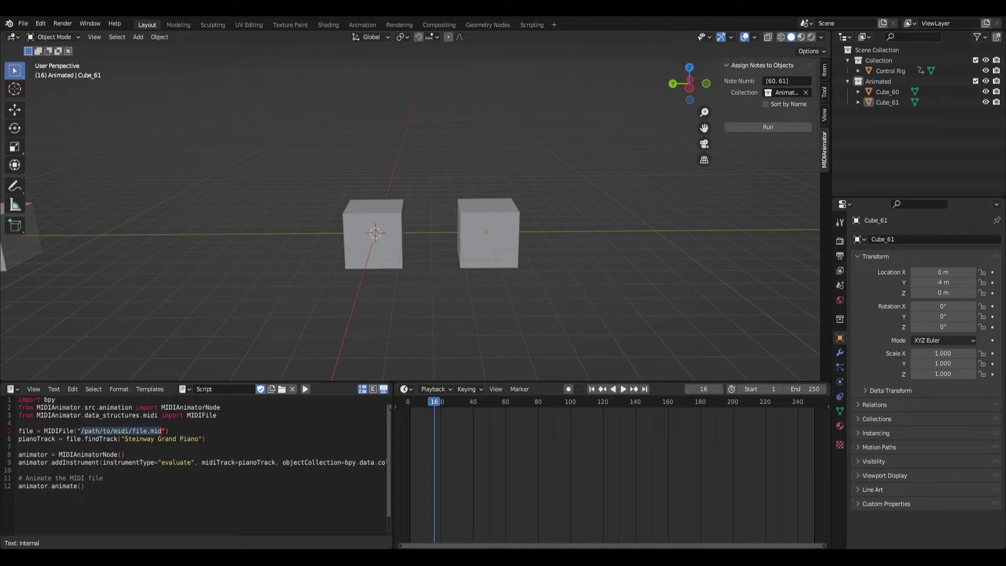
click(162, 431)
drag(162, 431, 83, 428)
text(C:\Users\Matthew\Desktop\Sushi)
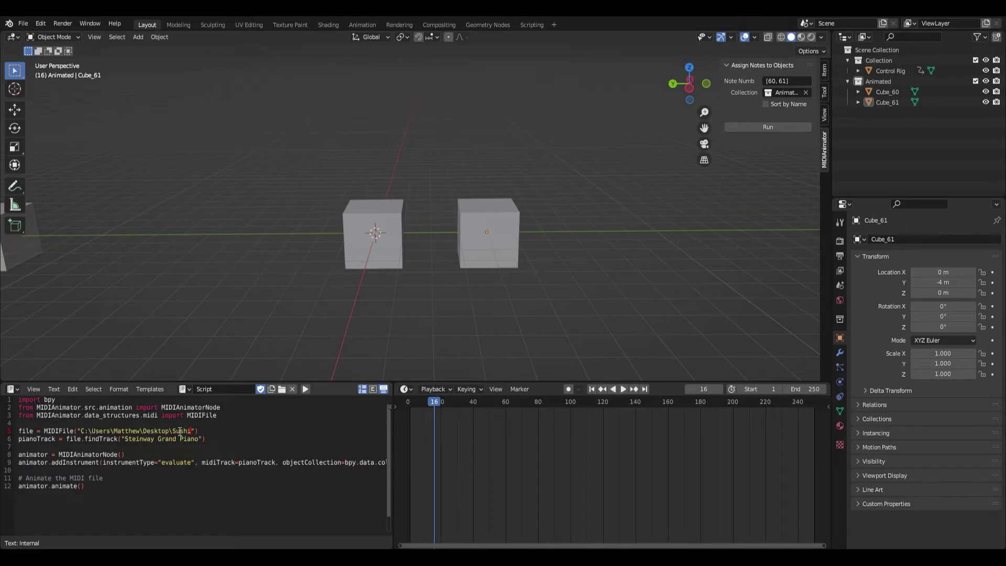
Step: Convert the MIDI path's separators to forward slashes and append the file name TestOrSomething.mid
key(BackSpace)
text(/)
right_click(250, 433)
click(192, 423)
click(198, 431)
text(/)
text(C:\Users\Matthew\Desktop\Sushi)
key(ctrl+z)
text(TestOrSomething.mid)
click(254, 433)
Step: Change the track name in the findTrack call to C1
drag(261, 430, 125, 439)
click(226, 433)
text(C1)
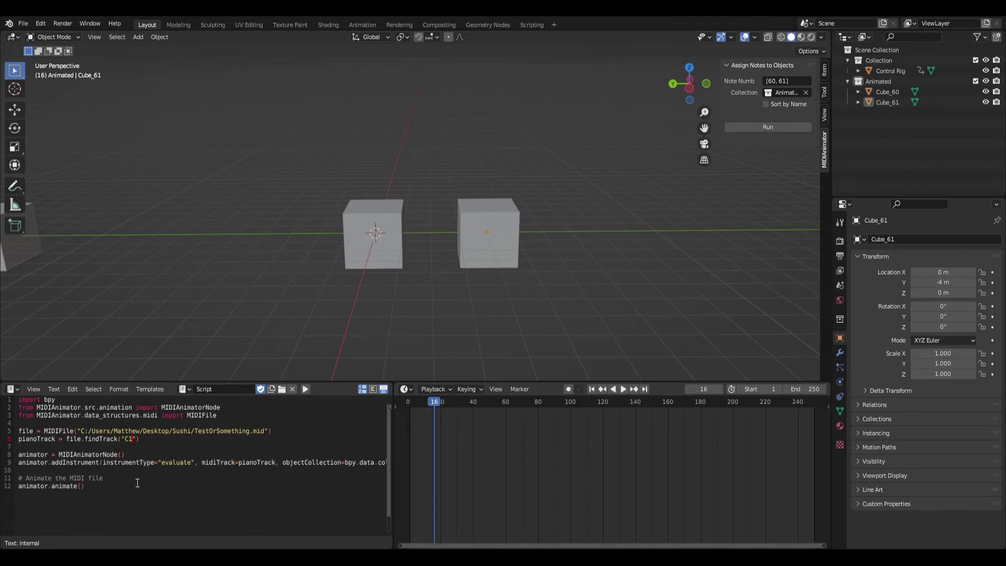
Step: Change the collection name in the addInstrument line's objectCollection argument to Animated
drag(356, 462, 407, 461)
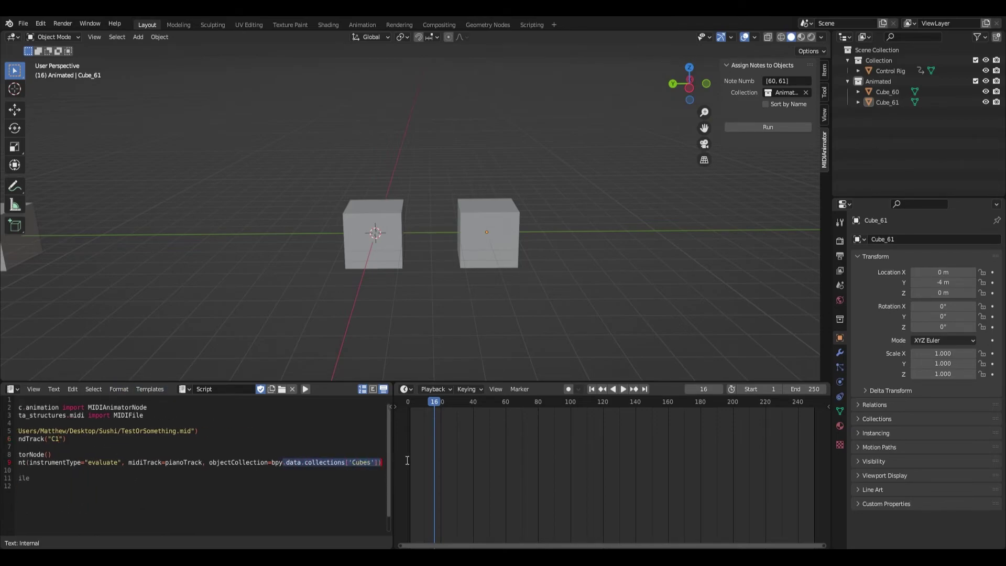
double_click(361, 462)
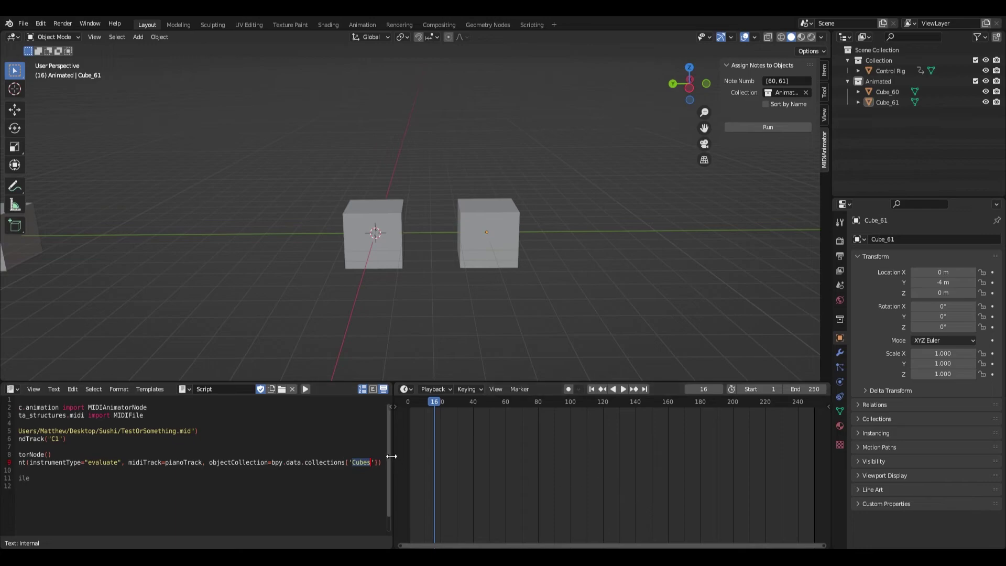
click(367, 463)
double_click(368, 463)
key(n)
key(i)
key(a)
key(t)
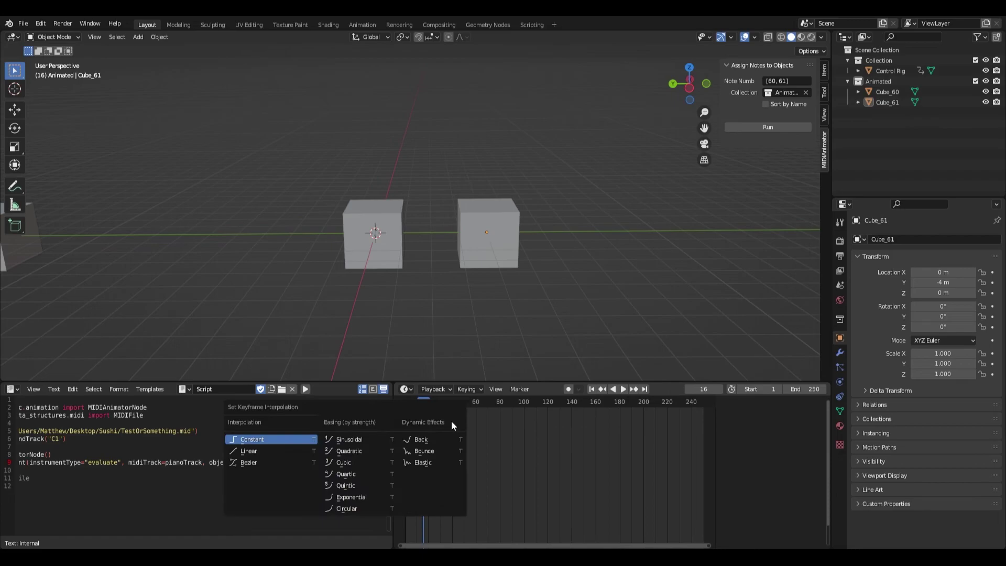
text(e)
text(Animad)
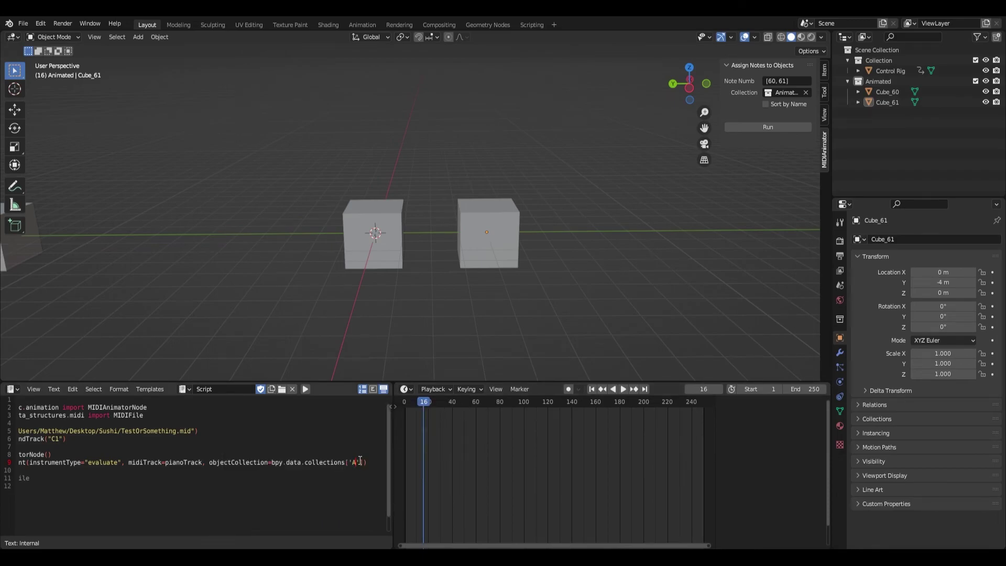
text(ed)
Step: Run the script to generate the MIDI animation on the cubes in the Animated collection
drag(575, 139, 312, 298)
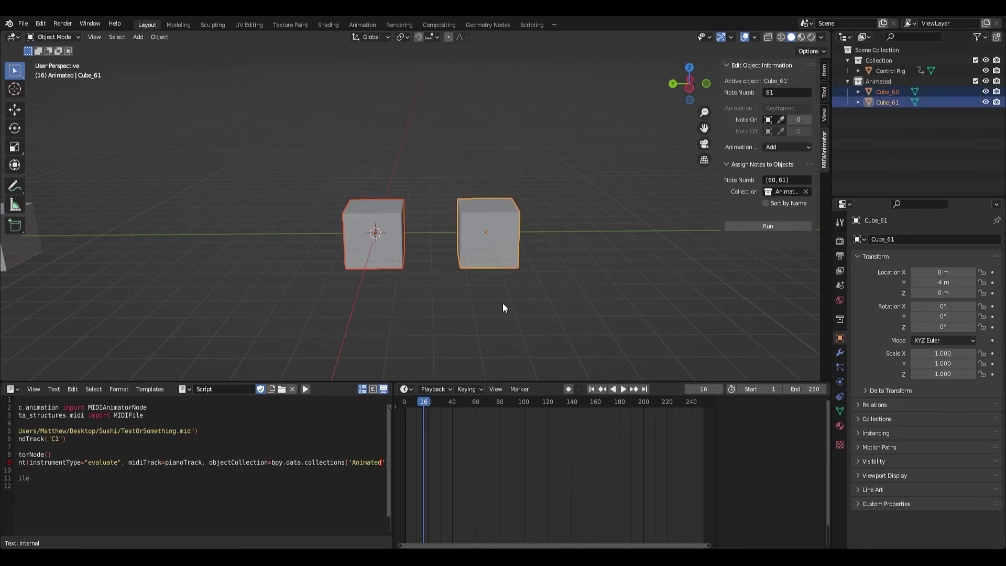
click(355, 368)
drag(380, 463, 163, 472)
click(143, 486)
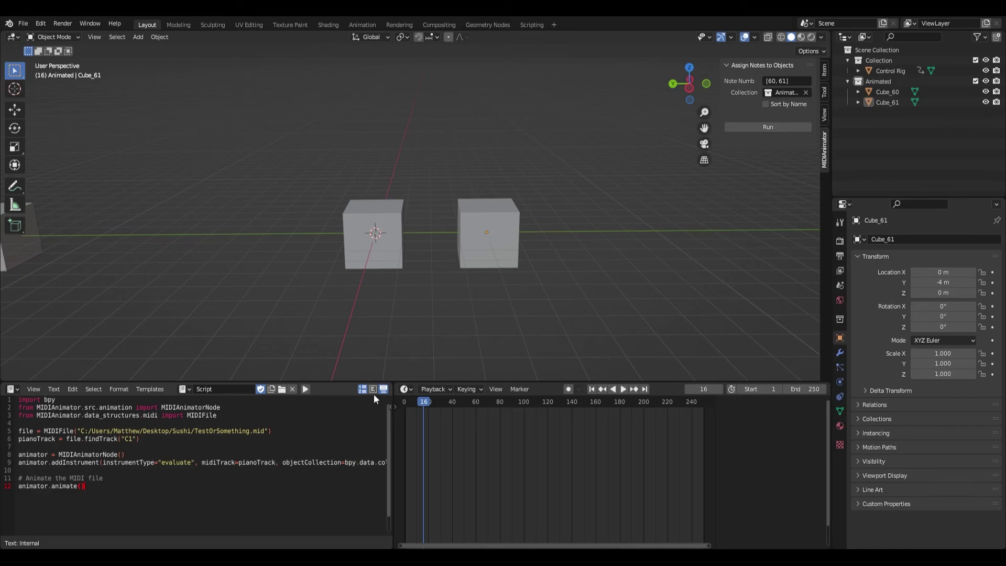
click(305, 389)
Step: Play back the generated cube animation from just before frame 0
middle_drag(427, 433, 562, 455)
scroll(562, 454, up, 6)
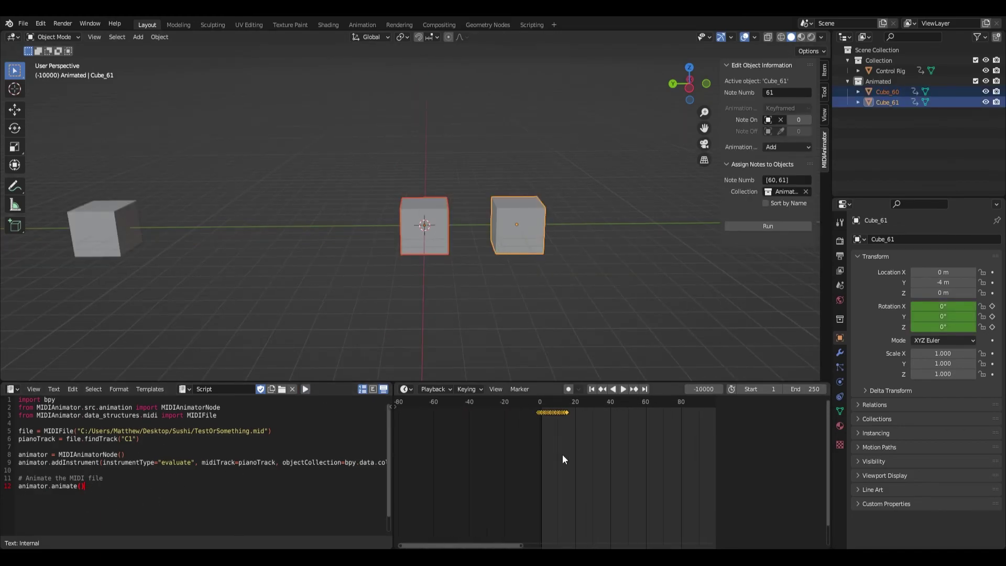
click(515, 401)
key(space)
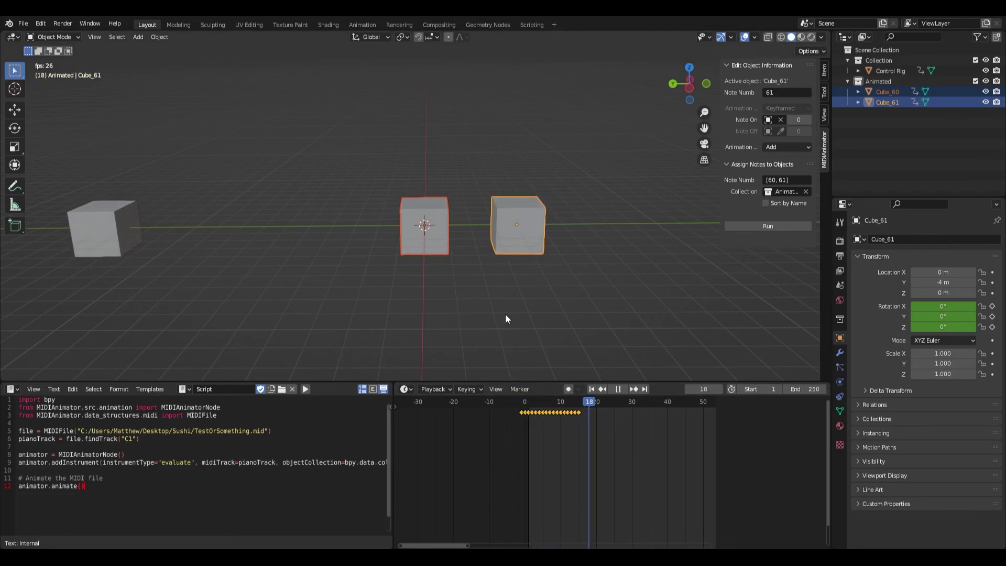
click(505, 314)
middle_drag(557, 307, 511, 314)
key(Escape)
Step: Replay the cube animation from a closer angle and scrub the timeline to frame 19
scroll(512, 313, up, 1)
key(space)
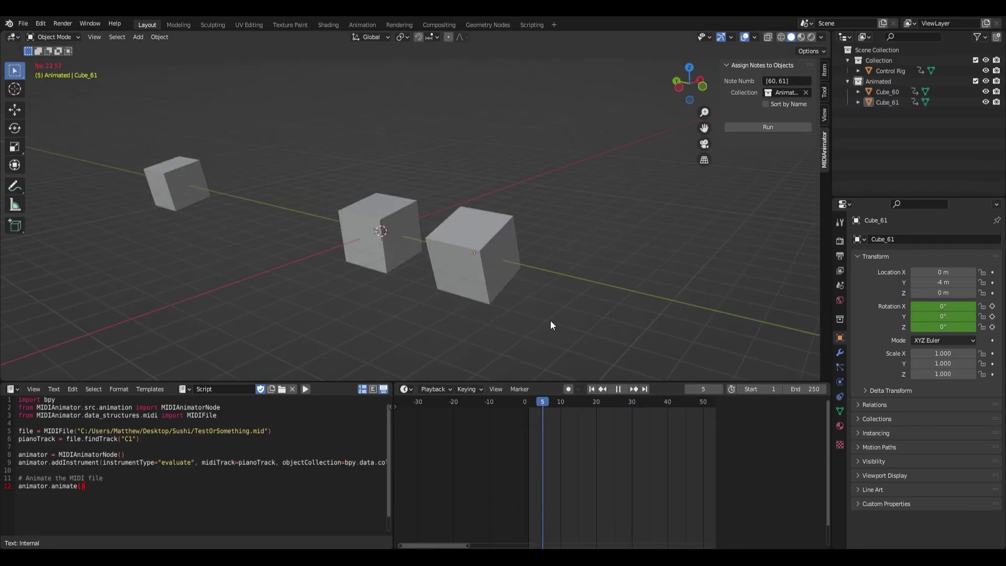
key(space)
drag(536, 404, 594, 424)
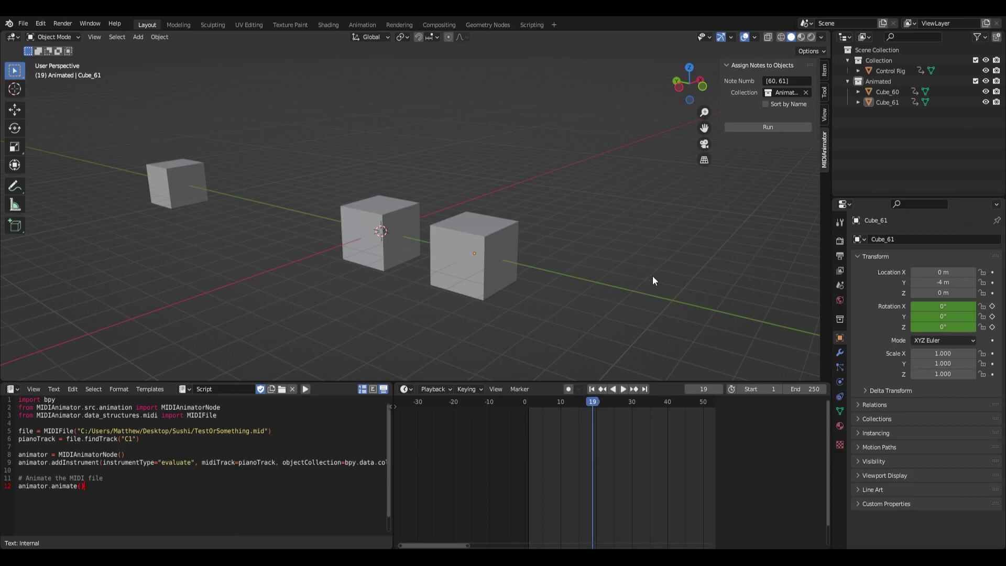
middle_drag(652, 276, 624, 243)
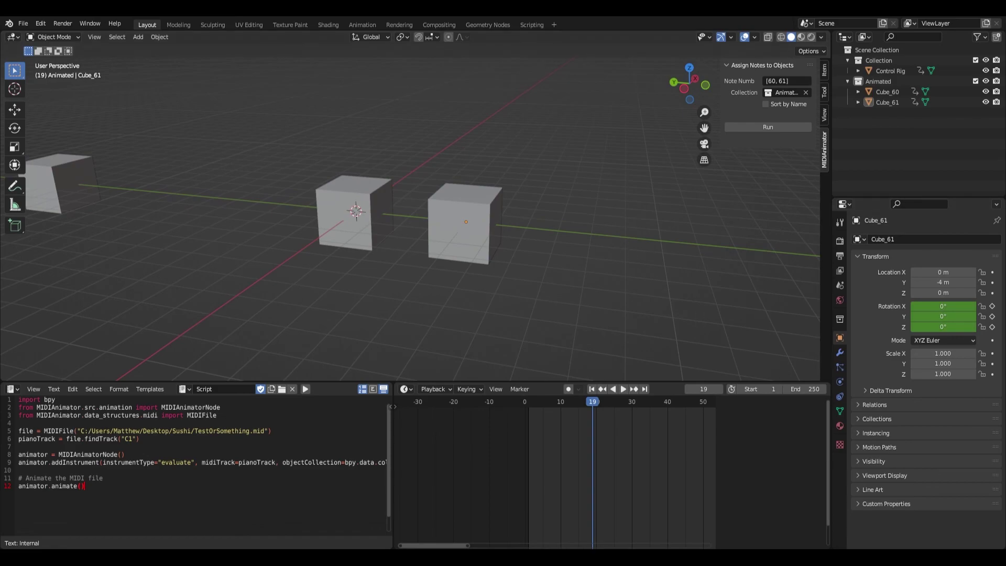